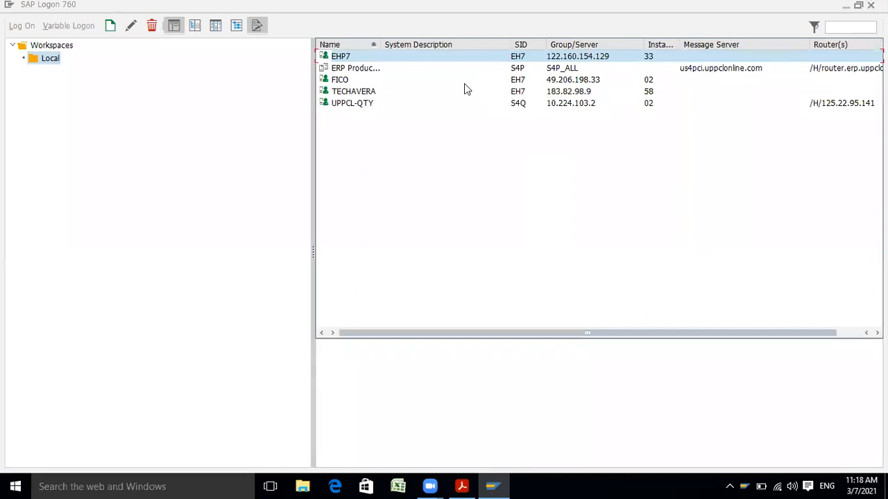
Open the FICO system connection and log on with the user name and account password
{"action": "left_click", "coordinate": [504, 80]}
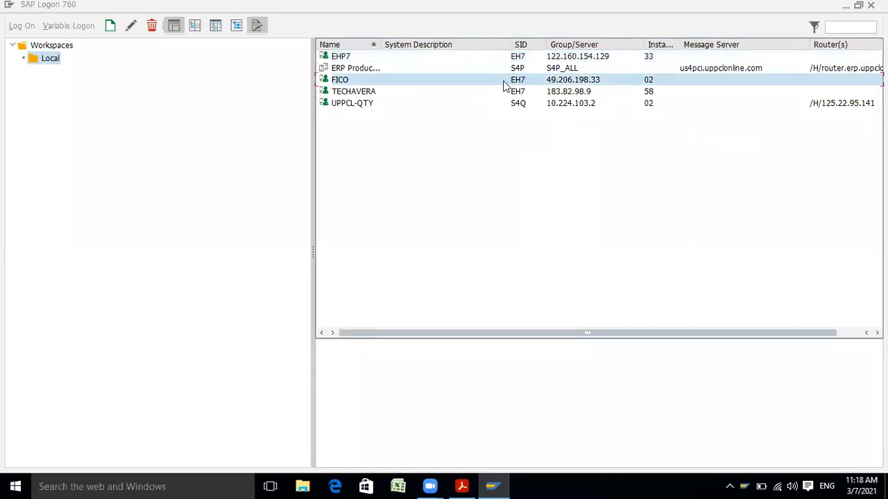
{"action": "double_click", "coordinate": [504, 81]}
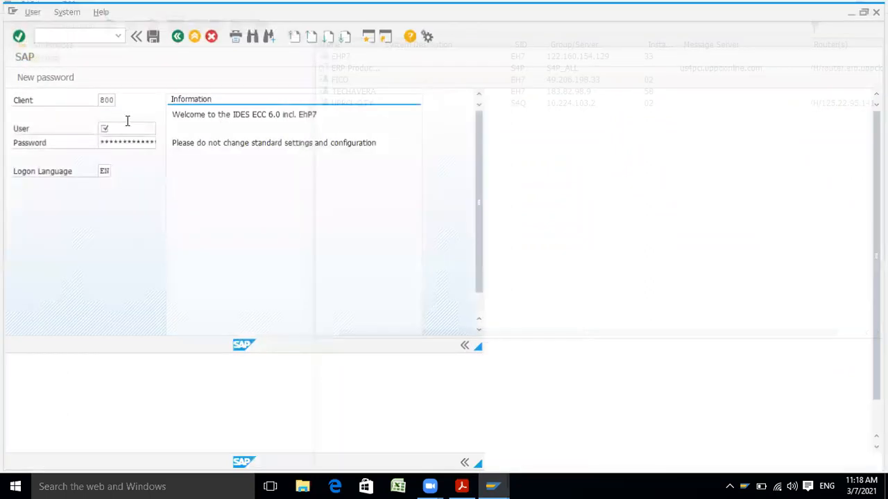
{"action": "left_click", "coordinate": [116, 126]}
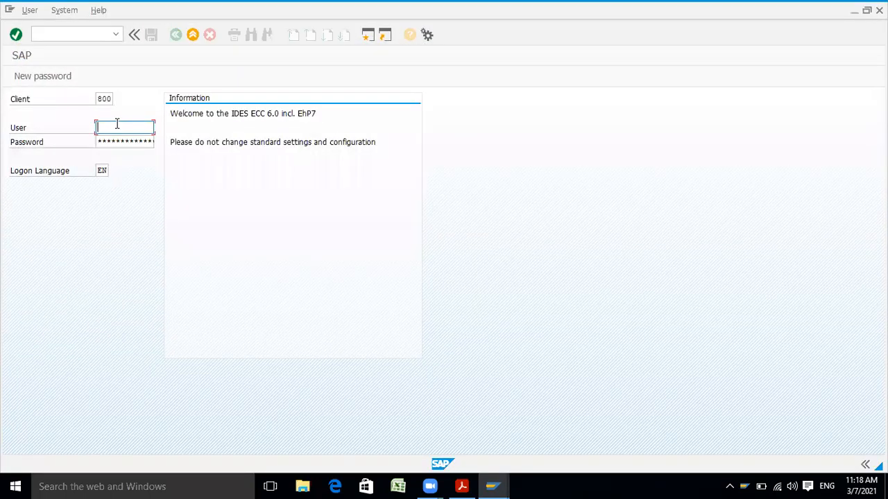
{"action": "left_click", "coordinate": [117, 124]}
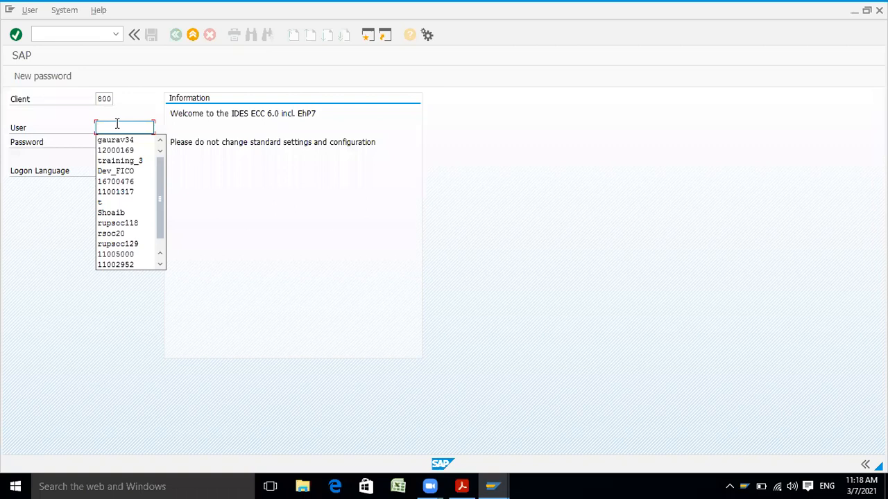
{"action": "left_click", "coordinate": [109, 140]}
{"action": "key", "text": "Right"}
{"action": "key", "text": "Right"}
{"action": "key", "text": "Right"}
{"action": "key", "text": "Right"}
{"action": "key", "text": "Right"}
{"action": "key", "text": "Right"}
{"action": "key", "text": "Right"}
{"action": "key", "text": "Right"}
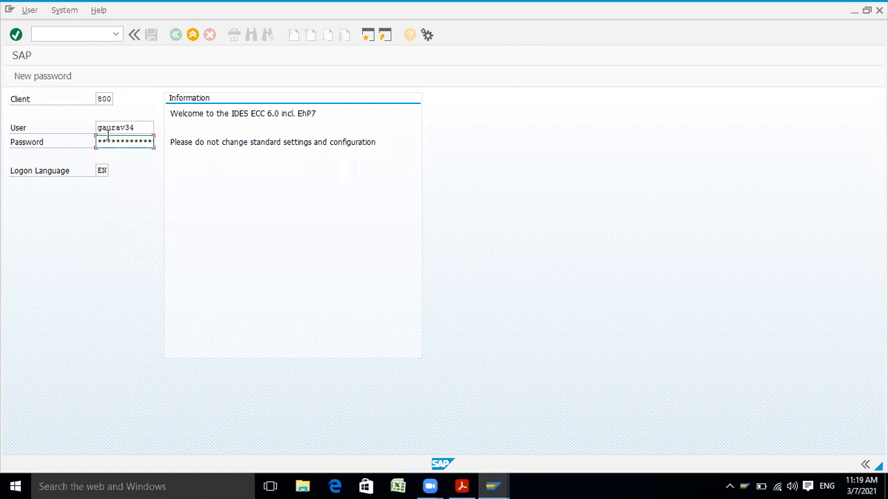
{"action": "key", "text": "Return"}
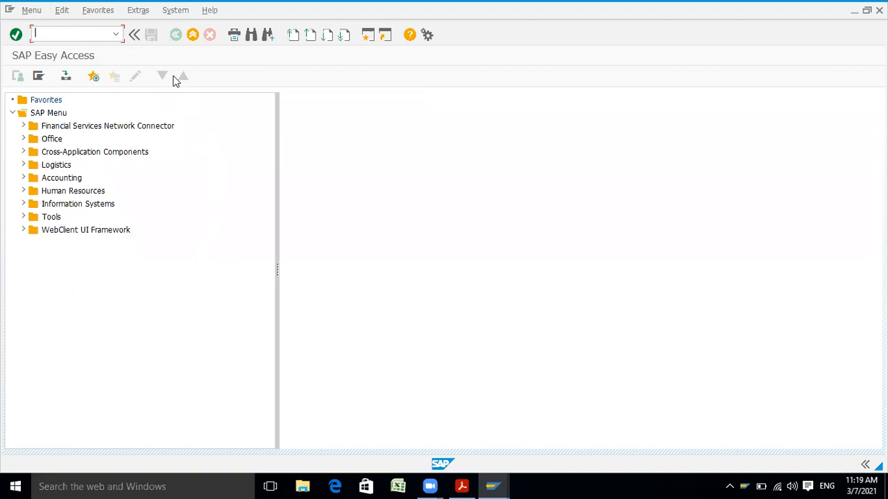
Try to open an additional session, and start logging off but decline the confirmation
{"action": "left_click", "coordinate": [368, 36]}
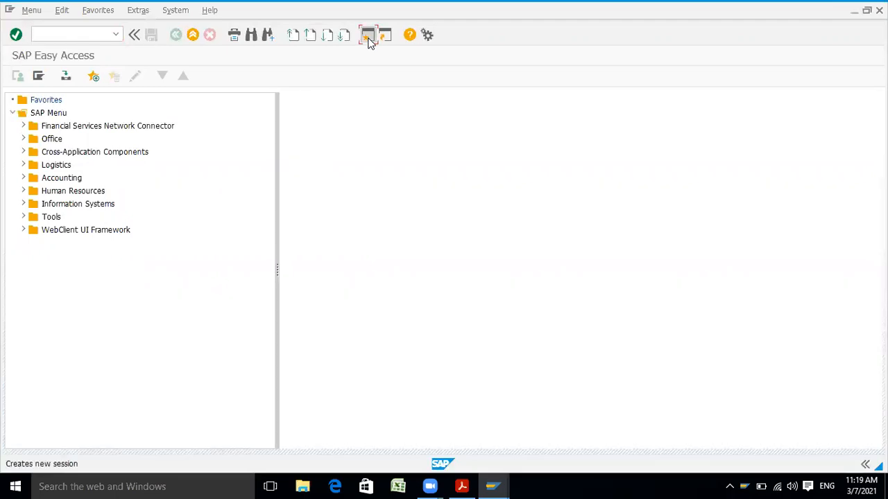
{"action": "left_click", "coordinate": [369, 41]}
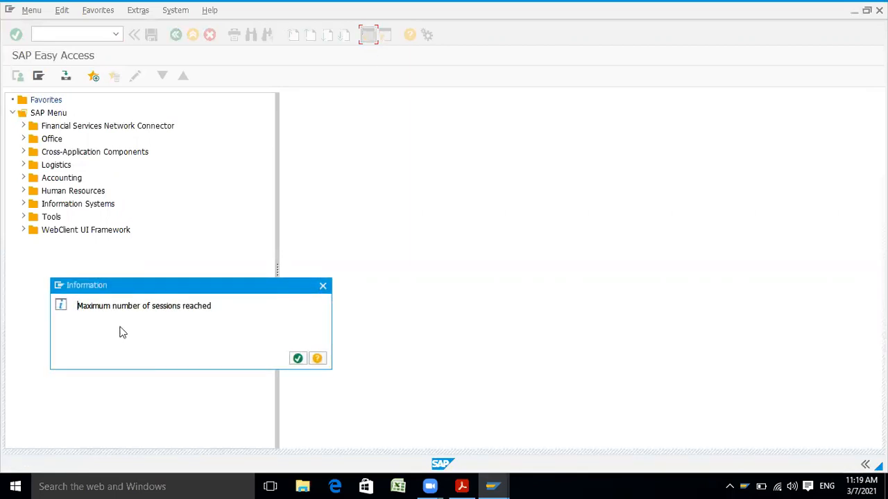
{"action": "left_click", "coordinate": [323, 286]}
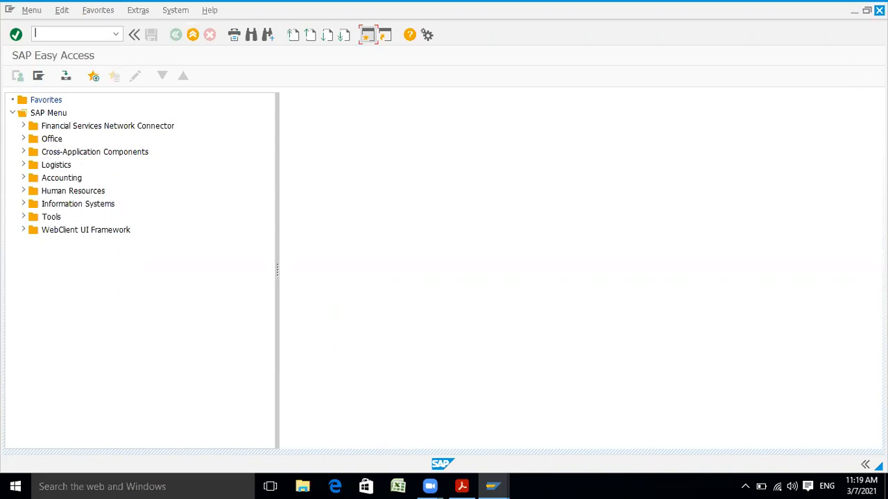
{"action": "left_click", "coordinate": [879, 10]}
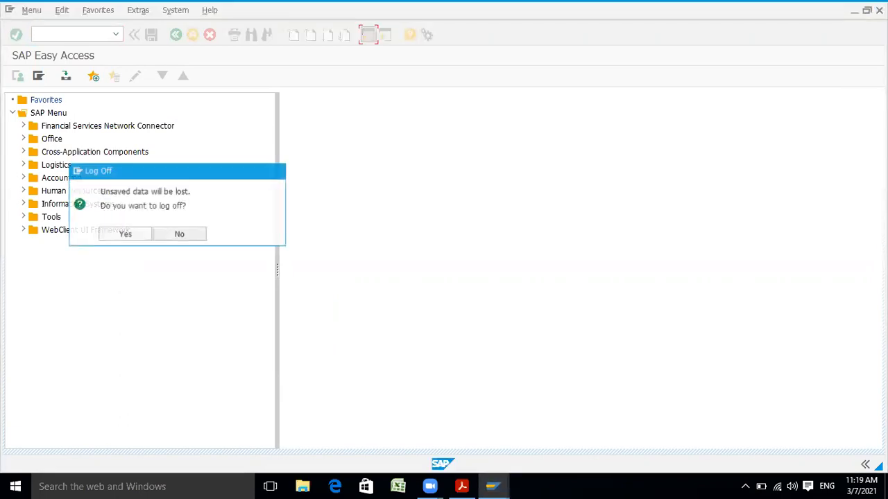
{"action": "left_click", "coordinate": [200, 234]}
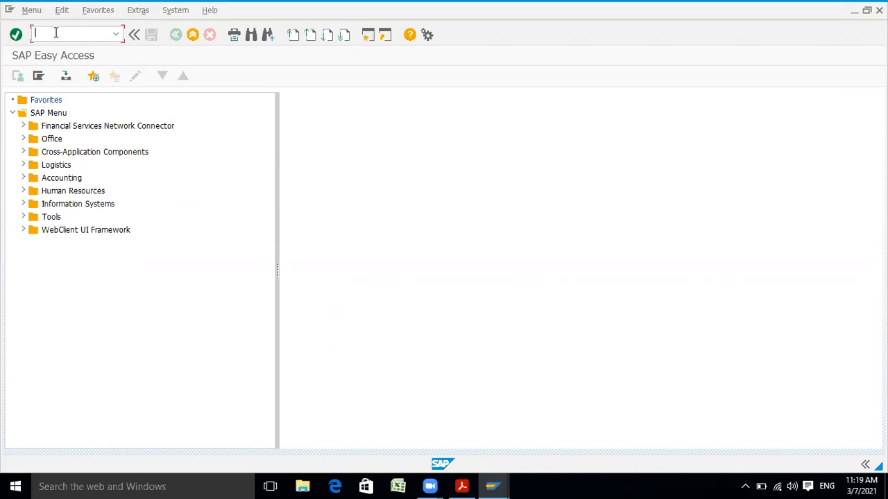
{"action": "type", "text": "spro"}
{"action": "key", "text": "BackSpace"}
{"action": "key", "text": "BackSpace"}
{"action": "key", "text": "BackSpace"}
{"action": "type", "text": "ap proj"}
{"action": "type", "text": "ect r"}
{"action": "type", "text": "efence"}
{"action": "type", "text": " d"}
{"action": "type", "text": "bject"}
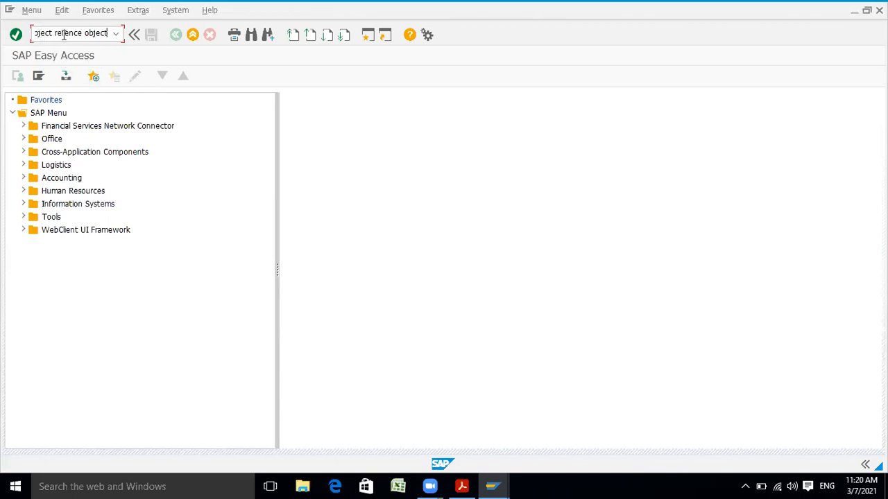
{"action": "key", "text": "BackSpace"}
{"action": "key", "text": "BackSpace"}
{"action": "key", "text": "BackSpace"}
{"action": "key", "text": "BackSpace"}
{"action": "key", "text": "BackSpace"}
{"action": "key", "text": "BackSpace"}
{"action": "key", "text": "BackSpace"}
{"action": "key", "text": "BackSpace"}
{"action": "key", "text": "BackSpace"}
{"action": "key", "text": "BackSpace"}
{"action": "key", "text": "BackSpace"}
{"action": "key", "text": "BackSpace"}
{"action": "key", "text": "BackSpace"}
{"action": "key", "text": "BackSpace"}
{"action": "key", "text": "BackSpace"}
{"action": "key", "text": "BackSpace"}
{"action": "key", "text": "BackSpace"}
{"action": "key", "text": "BackSpace"}
{"action": "key", "text": "BackSpace"}
{"action": "key", "text": "BackSpace"}
{"action": "key", "text": "BackSpace"}
{"action": "key", "text": "BackSpace"}
{"action": "key", "text": "BackSpace"}
{"action": "key", "text": "BackSpace"}
Run transaction spro to view the SAP Reference IMG structure and return to the SAP Easy Access screen
{"action": "type", "text": "spro"}
{"action": "key", "text": "Return"}
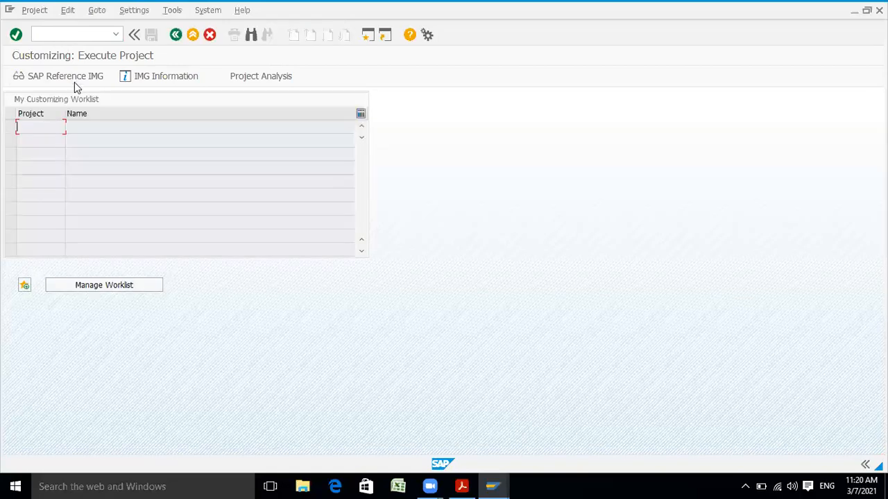
{"action": "left_click", "coordinate": [76, 79]}
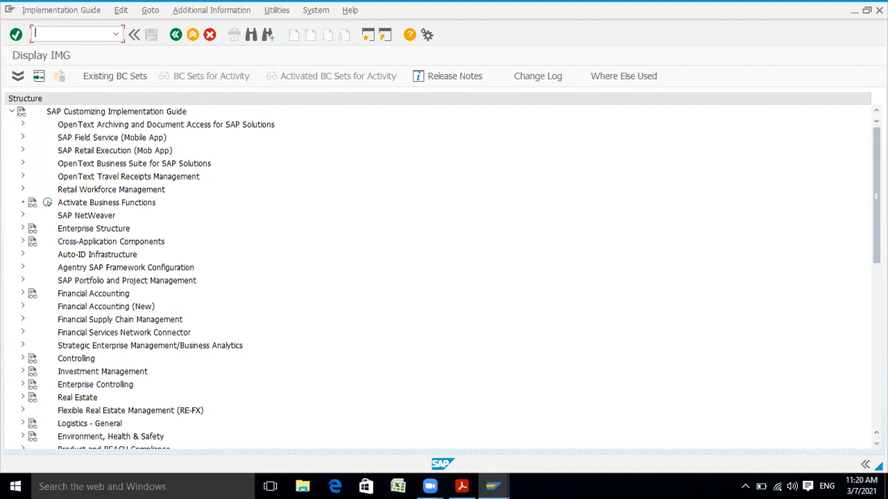
{"action": "scroll", "coordinate": [454, 278], "scroll_direction": "down", "scroll_amount": 4}
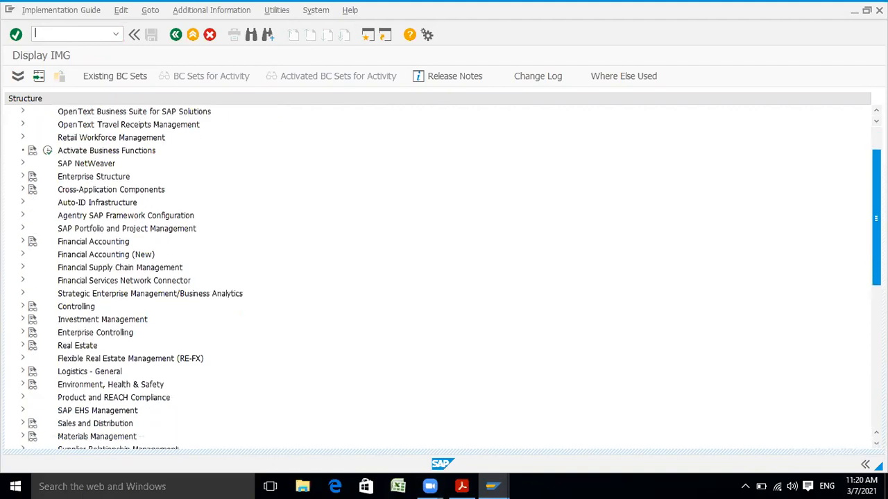
{"action": "scroll", "coordinate": [454, 277], "scroll_direction": "down", "scroll_amount": 1}
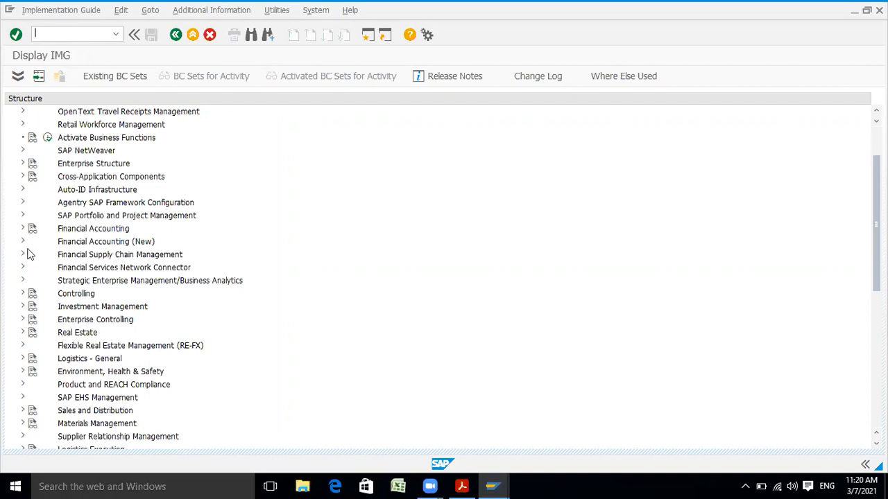
{"action": "left_click", "coordinate": [176, 36]}
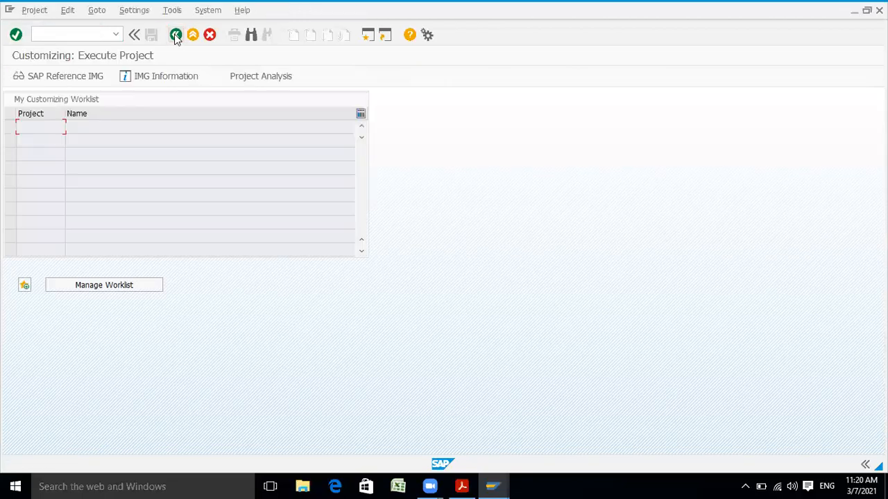
{"action": "left_click", "coordinate": [176, 36]}
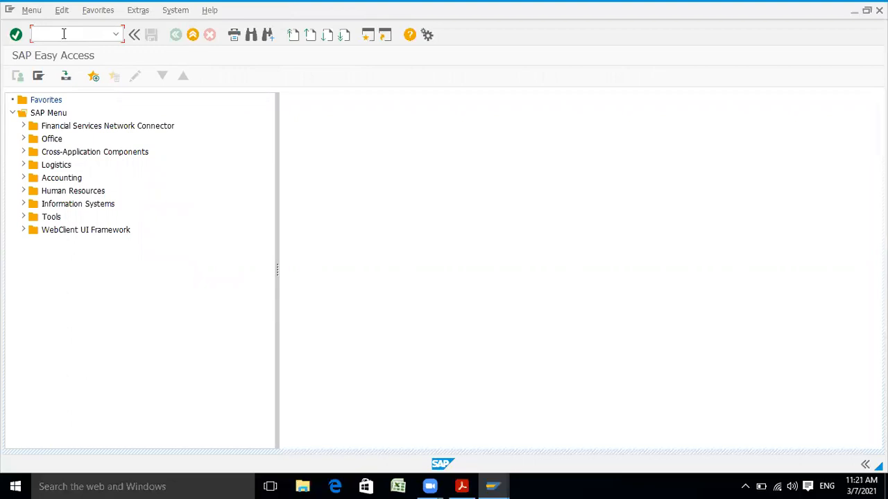
{"action": "type", "text": "t-code"}
{"action": "key", "text": "BackSpace"}
{"action": "key", "text": "BackSpace"}
{"action": "key", "text": "BackSpace"}
{"action": "key", "text": "BackSpace"}
{"action": "key", "text": "BackSpace"}
{"action": "type", "text": "ransacr"}
{"action": "key", "text": "BackSpace"}
{"action": "type", "text": "tion"}
{"action": "key", "text": "BackSpace"}
{"action": "key", "text": "BackSpace"}
{"action": "key", "text": "BackSpace"}
{"action": "key", "text": "BackSpace"}
{"action": "key", "text": "BackSpace"}
{"action": "key", "text": "BackSpace"}
{"action": "key", "text": "BackSpace"}
{"action": "key", "text": "BackSpace"}
{"action": "key", "text": "BackSpace"}
{"action": "key", "text": "BackSpace"}
{"action": "key", "text": "BackSpace"}
Run transaction ox15 and start a new entry in the internal trading partners view
{"action": "type", "text": "ox15"}
{"action": "key", "text": "Return"}
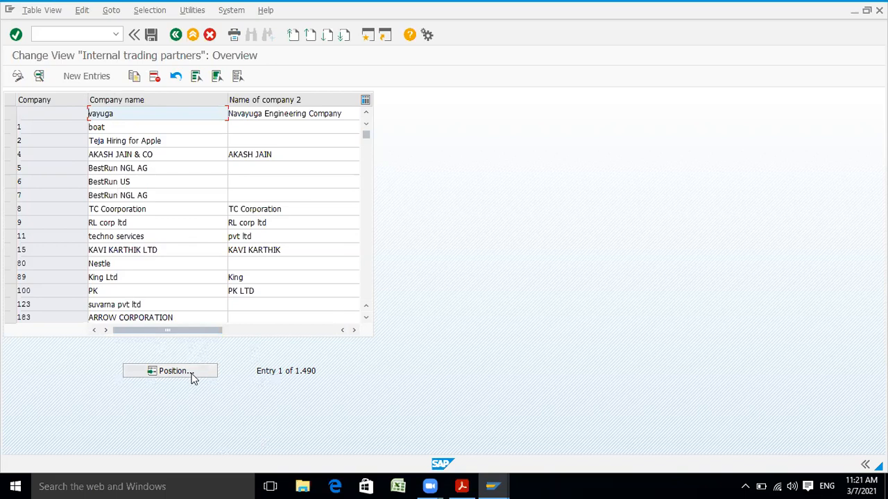
{"action": "left_click", "coordinate": [86, 76]}
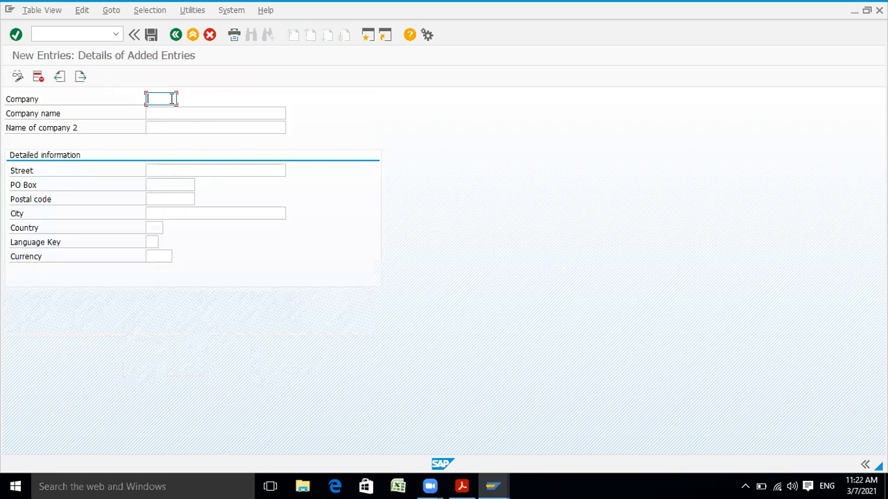
Enter s121 as the company code and shahul group as the company name
{"action": "type", "text": "sh"}
{"action": "key", "text": "BackSpace"}
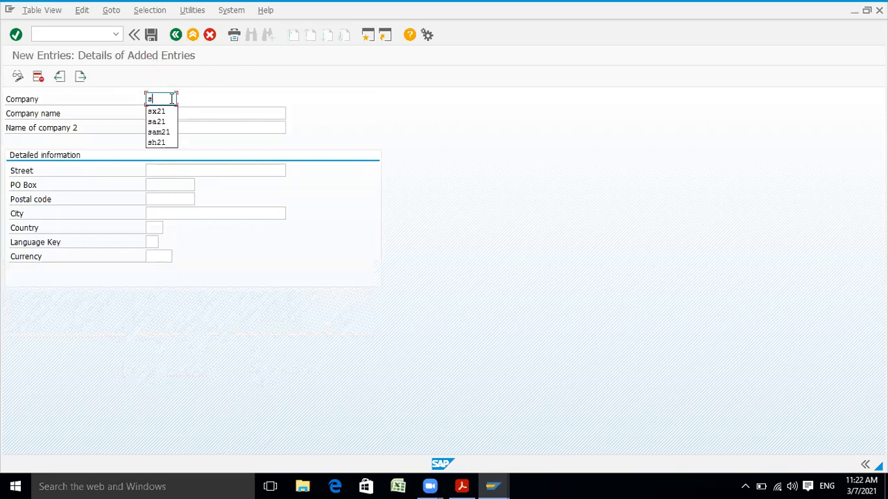
{"action": "type", "text": "1"}
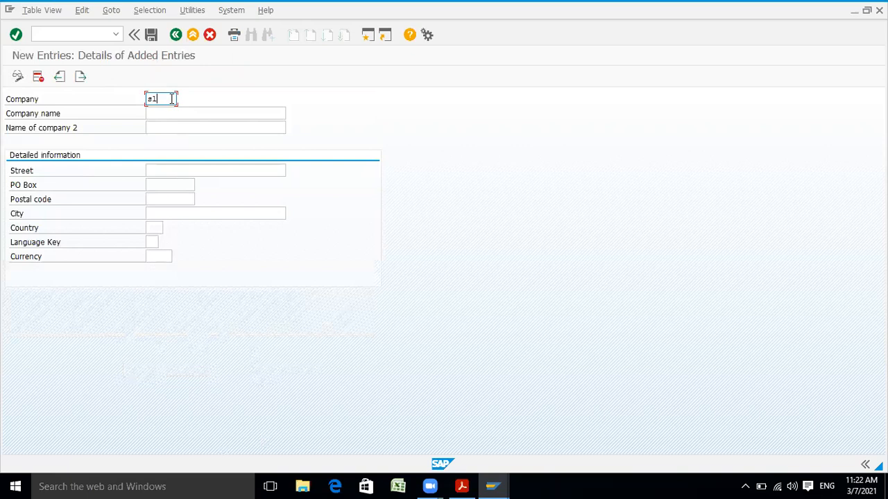
{"action": "type", "text": "21"}
{"action": "left_click", "coordinate": [158, 113]}
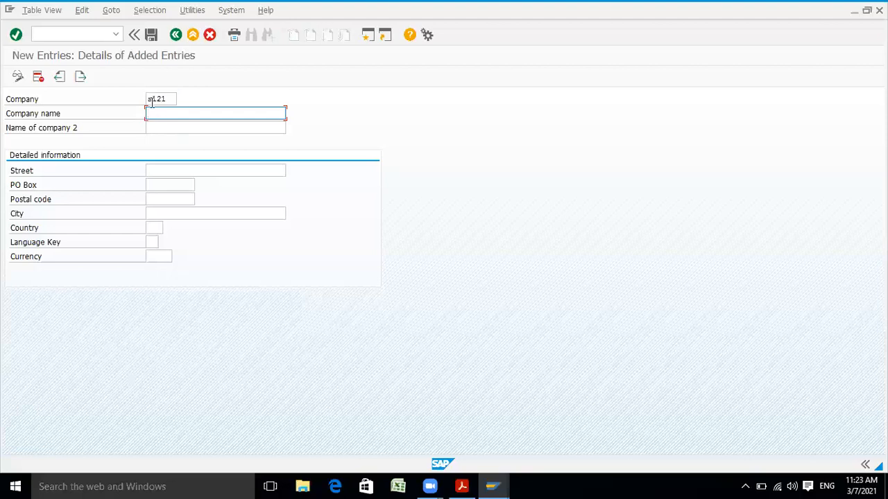
{"action": "left_click", "coordinate": [156, 100]}
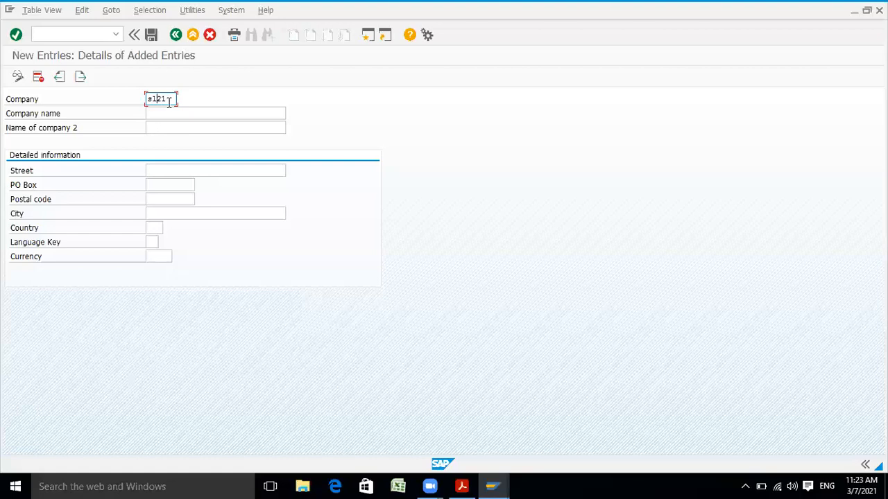
{"action": "left_click", "coordinate": [166, 115]}
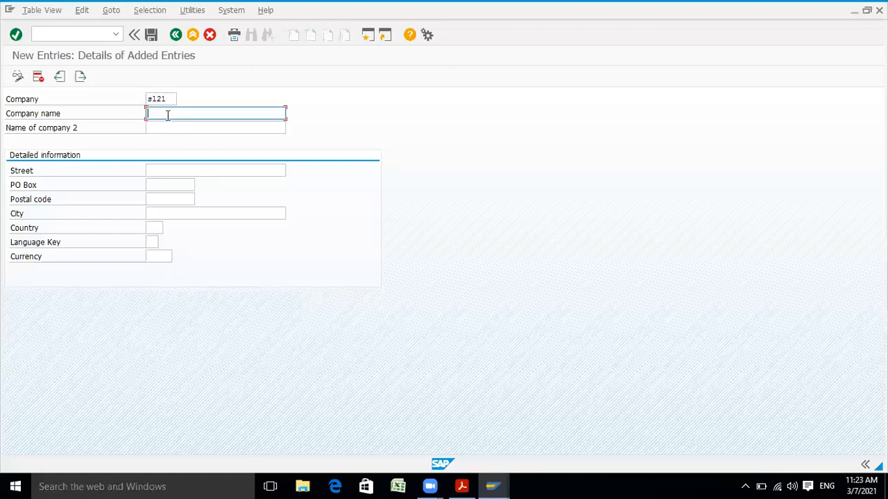
{"action": "type", "text": "shahuu group"}
Fill in the new company's street, PO box, postal code and city
{"action": "left_click", "coordinate": [163, 172]}
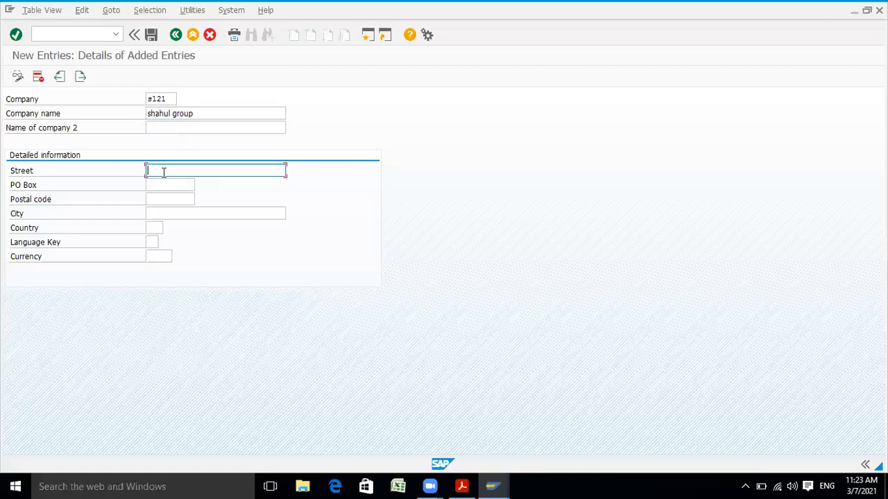
{"action": "type", "text": "22"}
{"action": "left_click", "coordinate": [159, 184]}
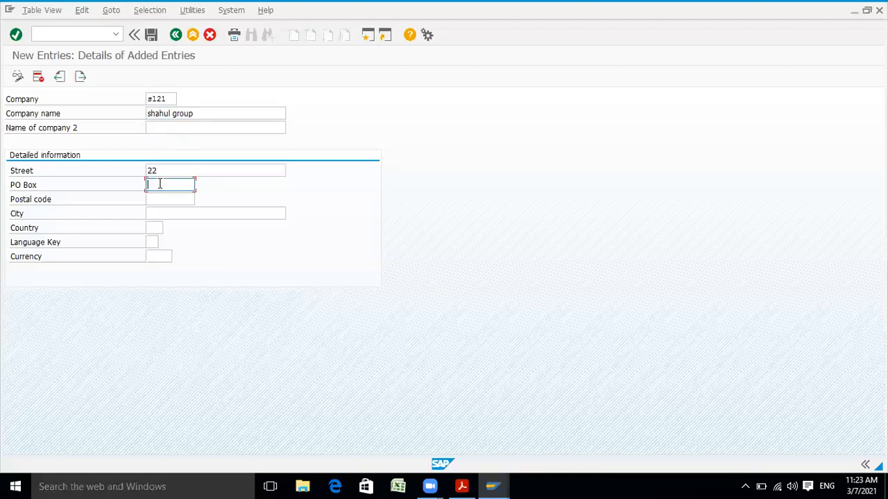
{"action": "type", "text": "22"}
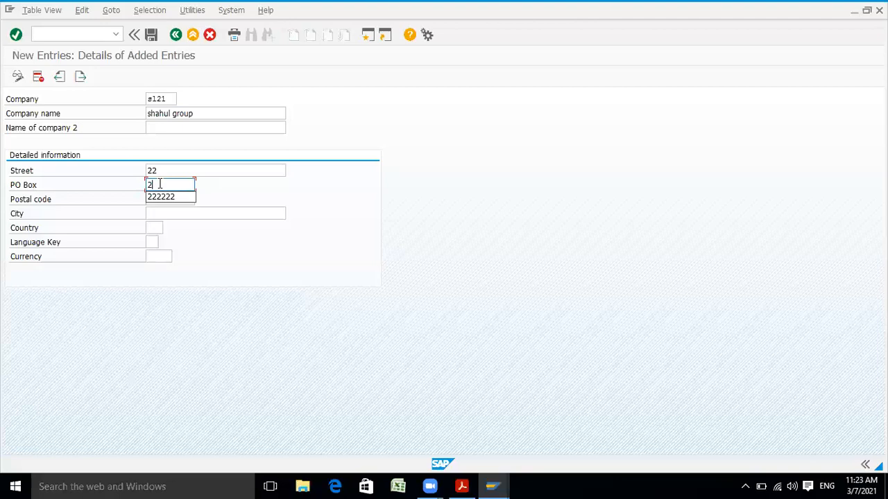
{"action": "left_click", "coordinate": [162, 198]}
{"action": "left_click", "coordinate": [162, 198]}
{"action": "type", "text": "222"}
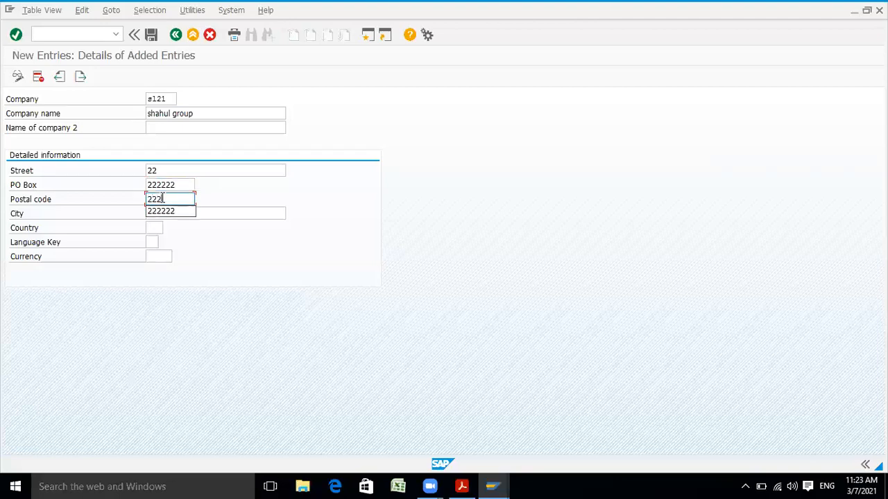
{"action": "key", "text": "BackSpace"}
{"action": "key", "text": "BackSpace"}
{"action": "key", "text": "BackSpace"}
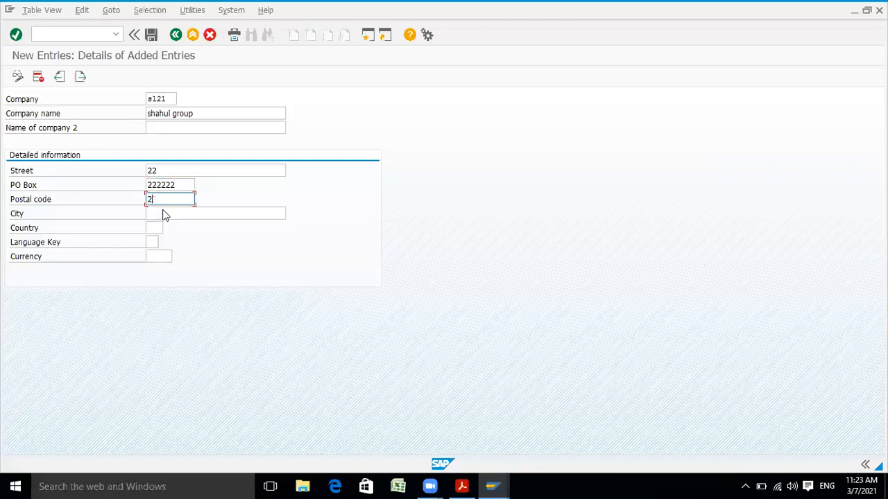
{"action": "type", "text": "333333"}
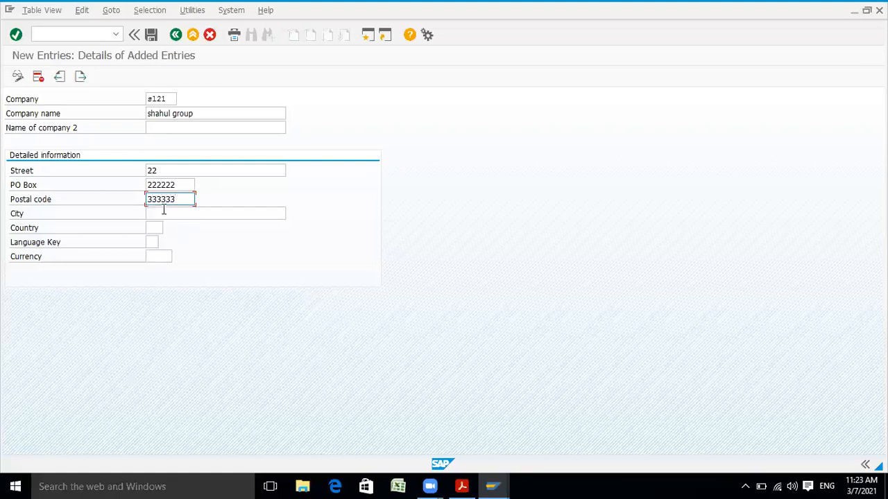
{"action": "left_click", "coordinate": [164, 212]}
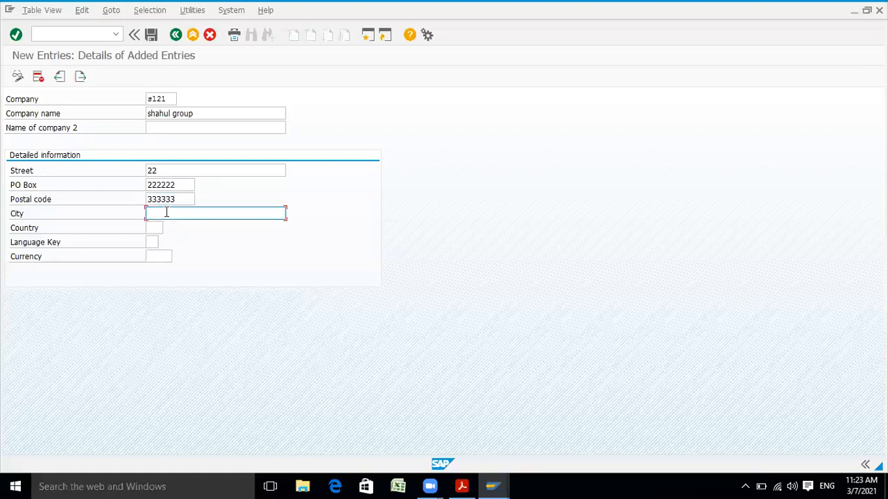
{"action": "type", "text": "noida"}
Choose IN (India) from the value list as the new company's country
{"action": "left_click", "coordinate": [156, 227]}
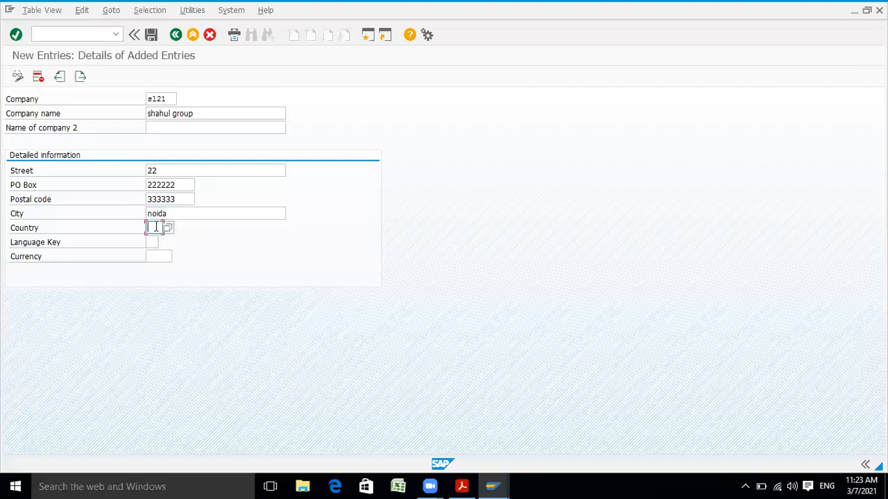
{"action": "left_click", "coordinate": [168, 228]}
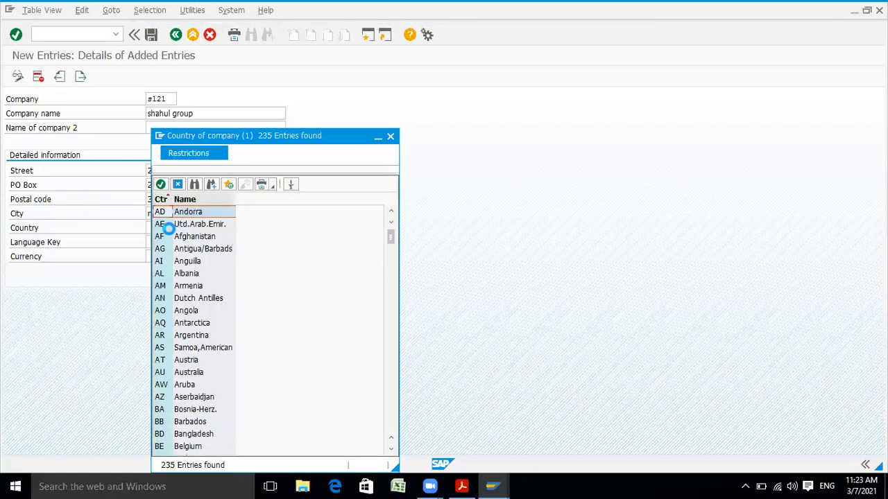
{"action": "left_click", "coordinate": [391, 450]}
{"action": "left_click", "coordinate": [391, 449]}
{"action": "left_click", "coordinate": [391, 449]}
{"action": "left_click", "coordinate": [391, 449]}
{"action": "left_click", "coordinate": [391, 449]}
{"action": "left_click", "coordinate": [391, 449]}
{"action": "left_click", "coordinate": [390, 449]}
{"action": "left_click", "coordinate": [390, 449]}
{"action": "left_click", "coordinate": [390, 449]}
{"action": "left_click", "coordinate": [390, 450]}
{"action": "left_click", "coordinate": [390, 449]}
{"action": "left_click", "coordinate": [390, 450]}
{"action": "left_click", "coordinate": [390, 449]}
{"action": "left_click", "coordinate": [390, 449]}
{"action": "left_click", "coordinate": [390, 449]}
{"action": "left_click", "coordinate": [391, 450]}
{"action": "left_click", "coordinate": [390, 449]}
{"action": "left_click", "coordinate": [391, 449]}
{"action": "left_click", "coordinate": [391, 450]}
{"action": "left_click", "coordinate": [390, 449]}
{"action": "left_click", "coordinate": [391, 450]}
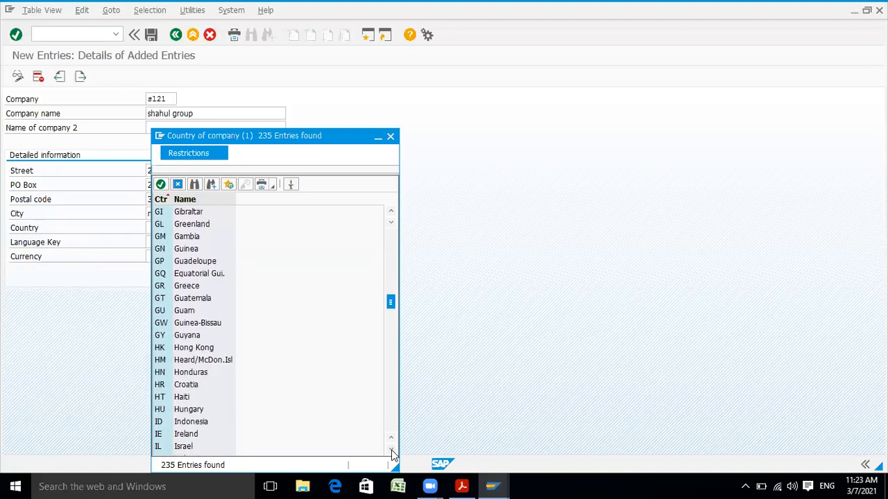
{"action": "left_click", "coordinate": [390, 450]}
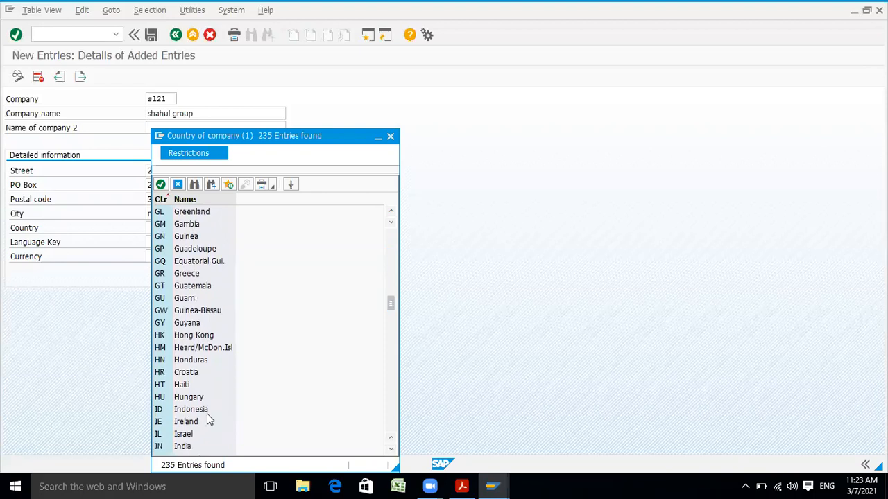
{"action": "left_click", "coordinate": [181, 448]}
{"action": "double_click", "coordinate": [182, 447]}
Choose EN (English) from the value list as the company's language key
{"action": "left_click", "coordinate": [152, 242]}
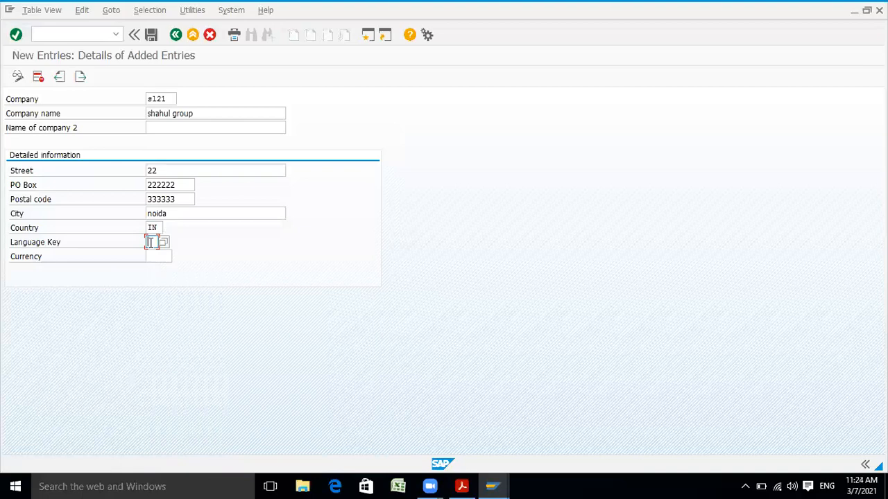
{"action": "left_click", "coordinate": [164, 242]}
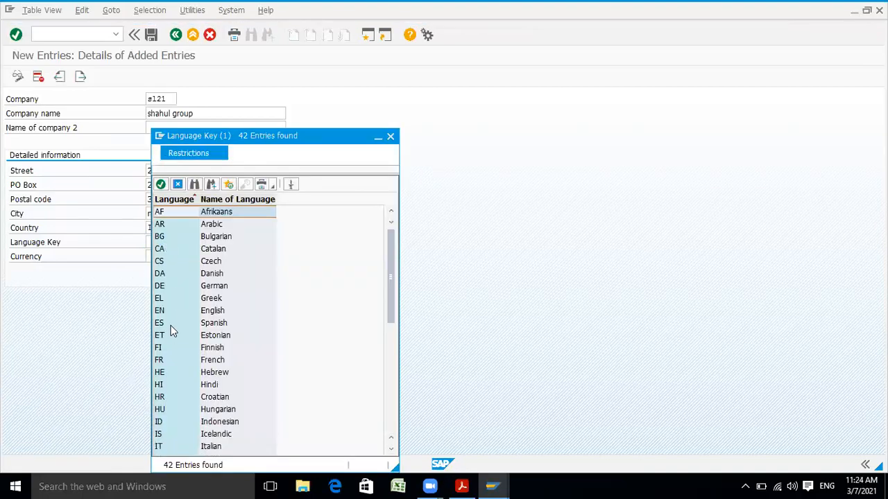
{"action": "left_click", "coordinate": [167, 312]}
{"action": "double_click", "coordinate": [169, 311]}
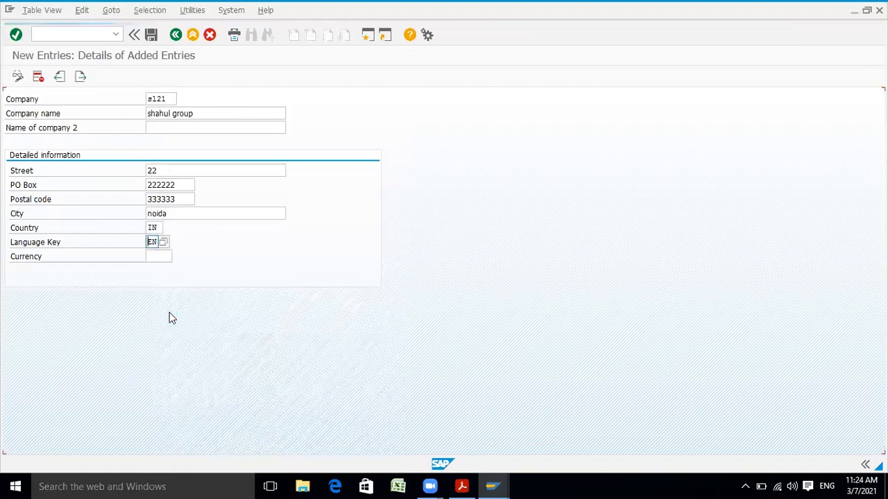
Find inr in the list of local currencies and choose INR (Indian Rupee) as the company's currency
{"action": "left_click", "coordinate": [152, 256]}
{"action": "type", "text": "inr"}
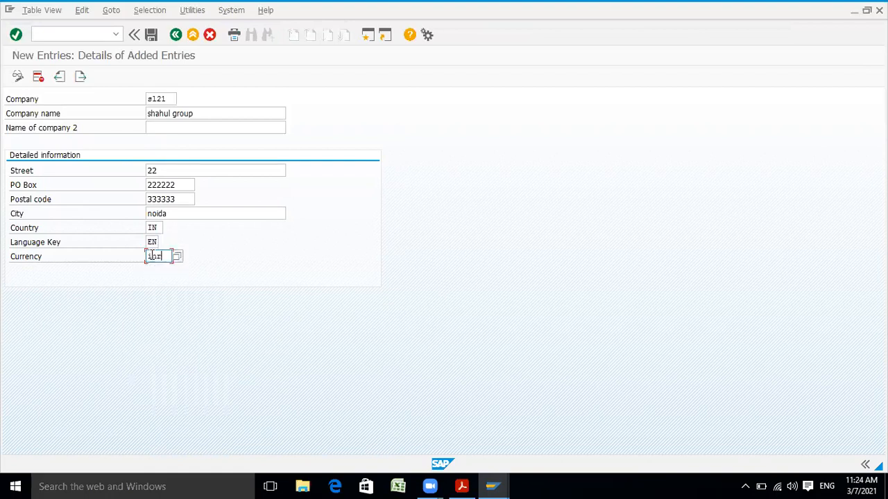
{"action": "left_click", "coordinate": [177, 257]}
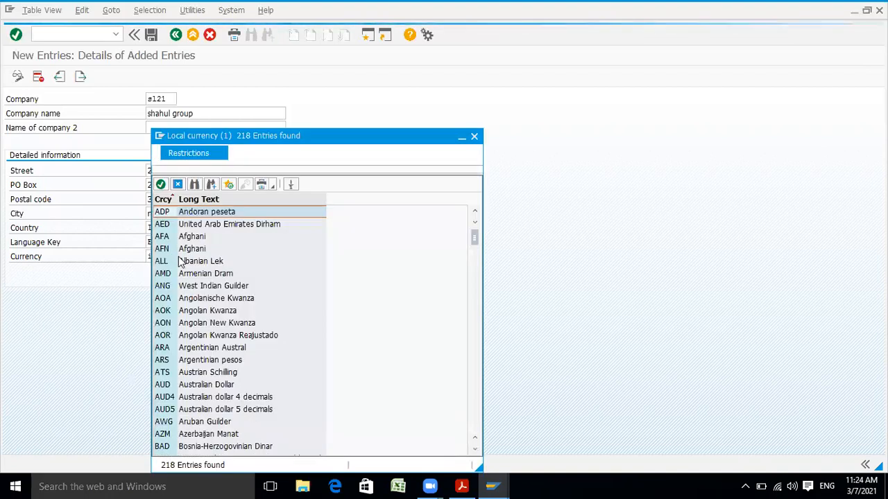
{"action": "key", "text": "ctrl+f"}
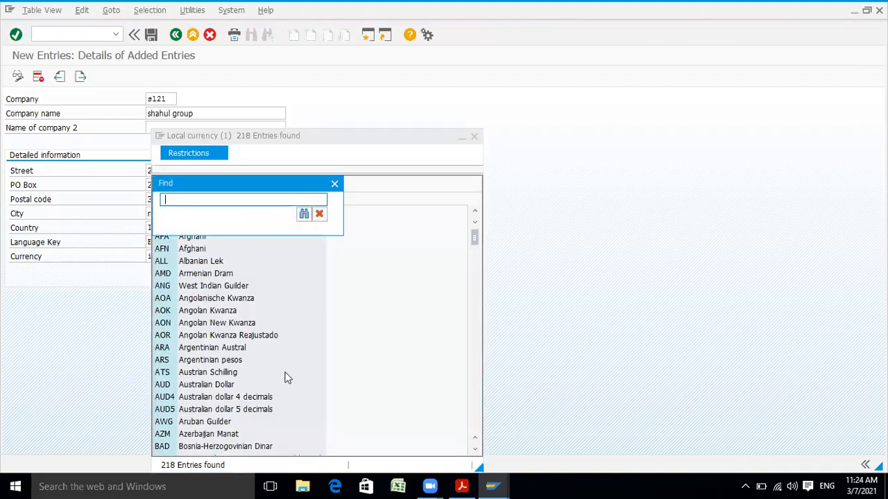
{"action": "type", "text": "inr"}
{"action": "key", "text": "Return"}
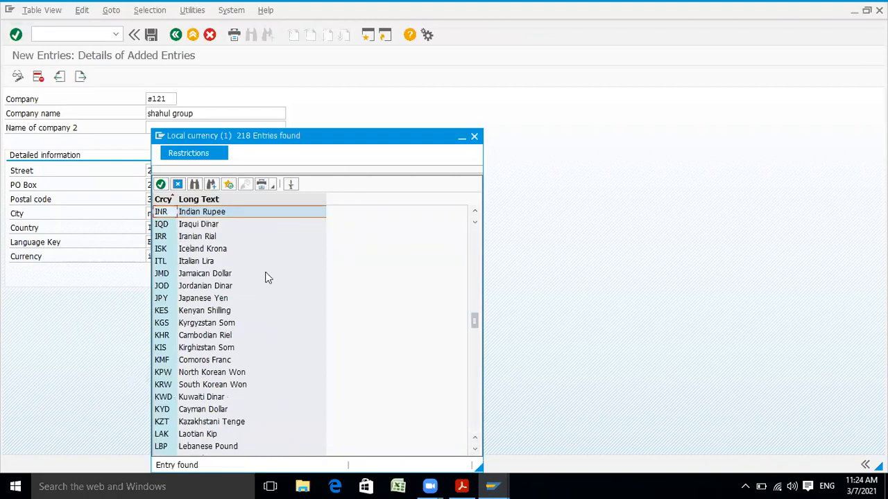
{"action": "double_click", "coordinate": [241, 212]}
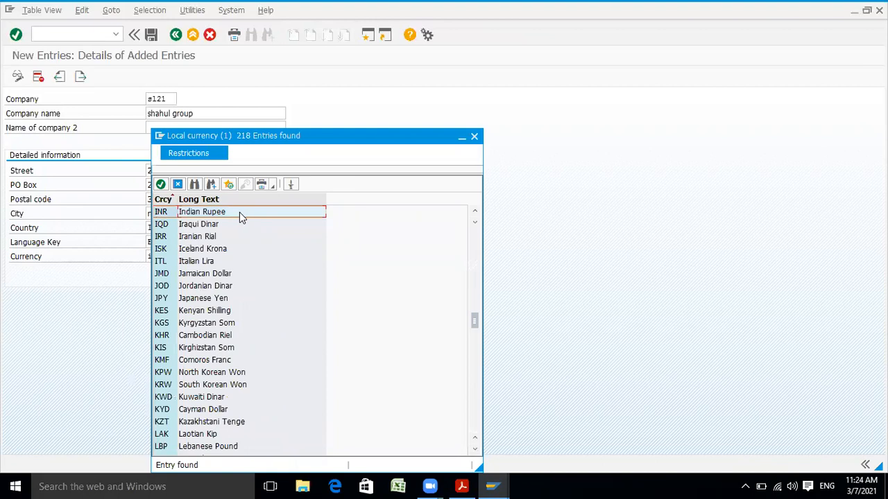
Save the new company under the proposed customizing request "configuration nifi"
{"action": "left_click", "coordinate": [152, 36]}
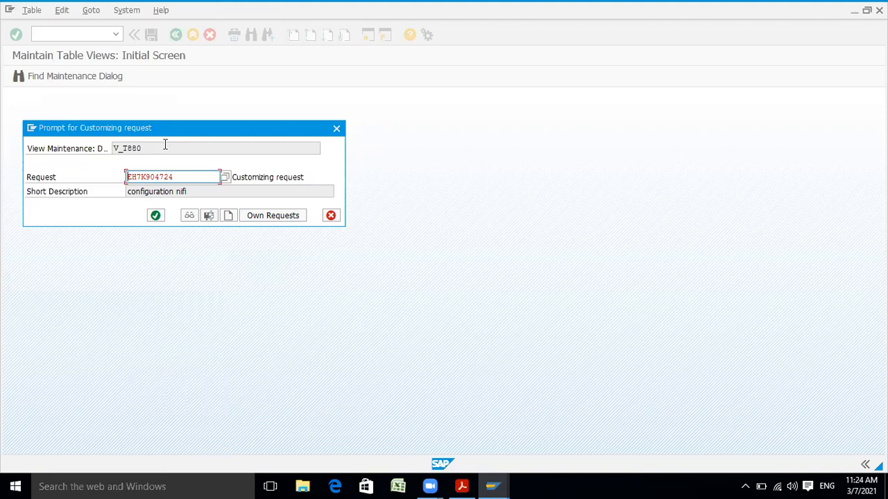
{"action": "left_click", "coordinate": [155, 215]}
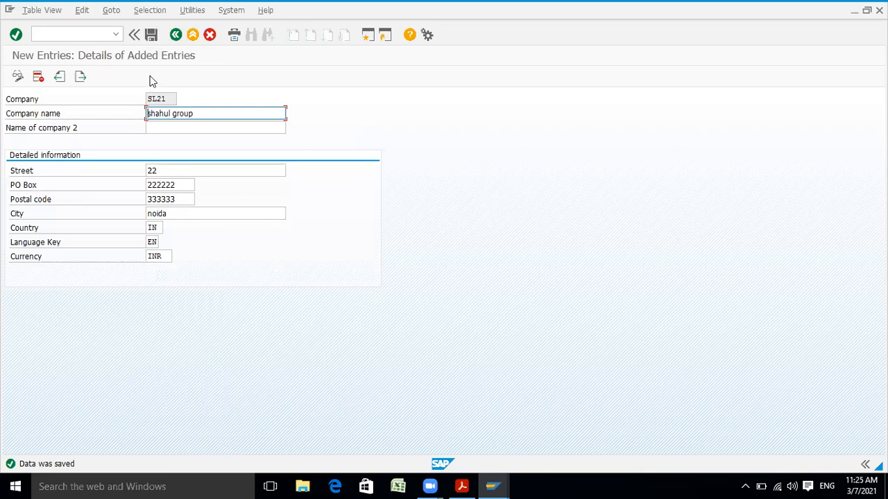
{"action": "left_click", "coordinate": [153, 36]}
Run transaction /nox02 and start a new entry in the company code view
{"action": "left_click", "coordinate": [81, 34]}
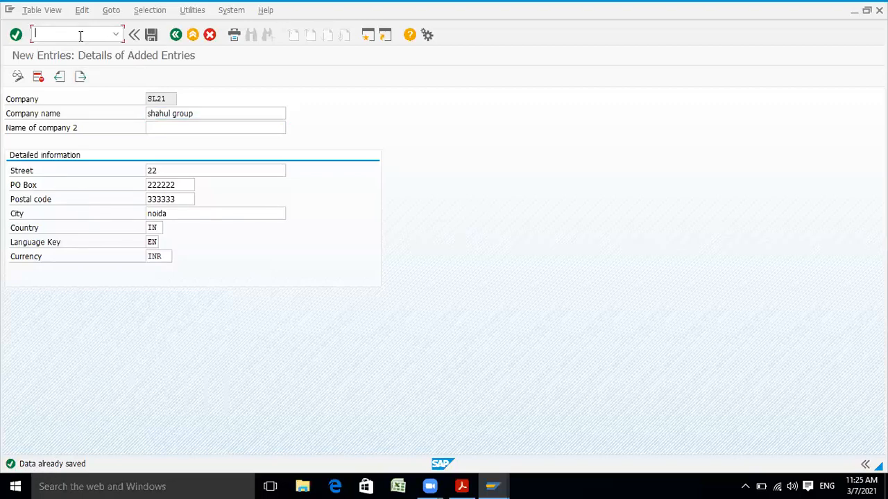
{"action": "type", "text": "/n"}
{"action": "type", "text": "ox02"}
{"action": "key", "text": "Return"}
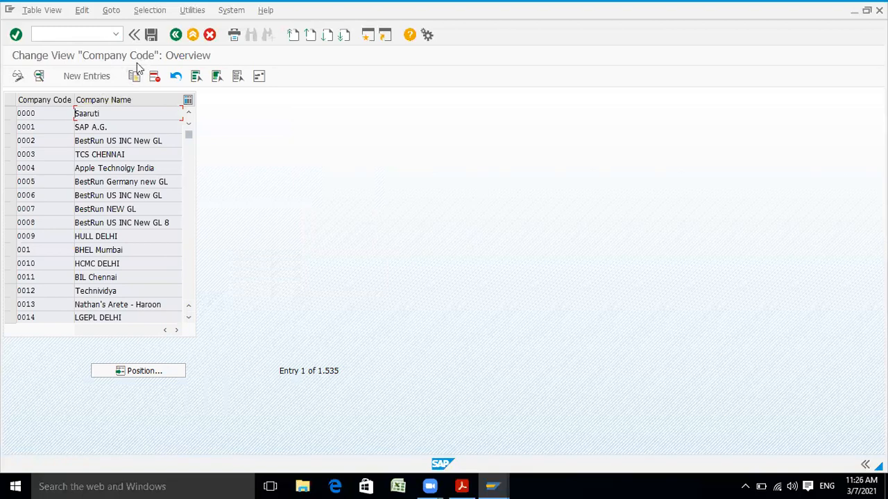
{"action": "left_click", "coordinate": [117, 79]}
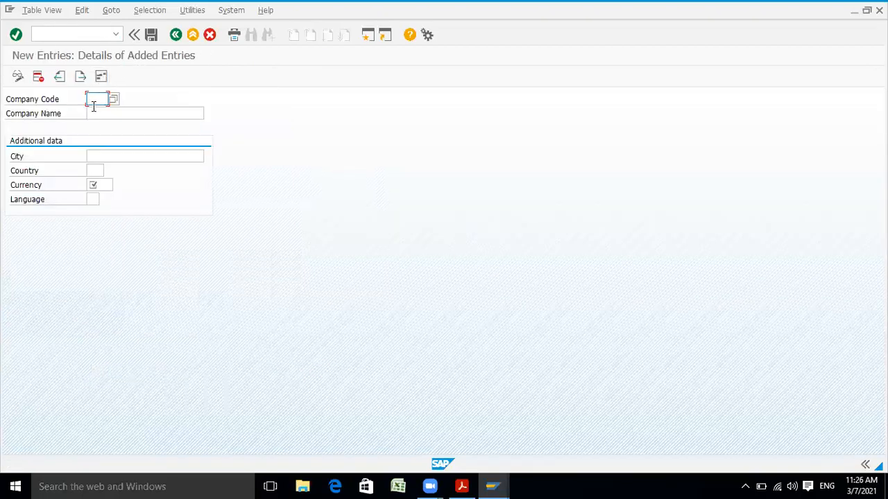
Enter slfi as the company code and sahul finance as the company name
{"action": "type", "text": "e1"}
{"action": "type", "text": "f"}
{"action": "type", "text": "i"}
{"action": "left_click", "coordinate": [104, 113]}
{"action": "type", "text": "s"}
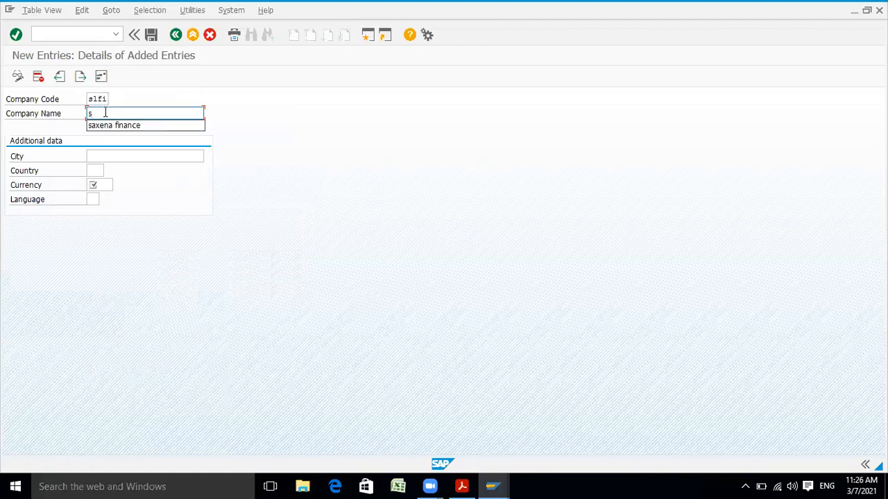
{"action": "type", "text": "ahul"}
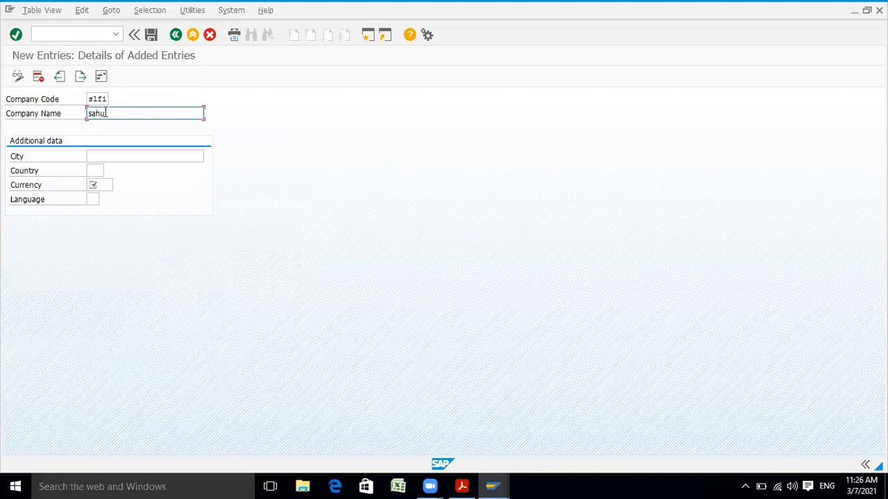
{"action": "type", "text": " final"}
{"action": "key", "text": "BackSpace"}
{"action": "type", "text": "nce"}
Fill in city noida, country in, currency inr and language en, and save the company code entry
{"action": "left_click", "coordinate": [102, 157]}
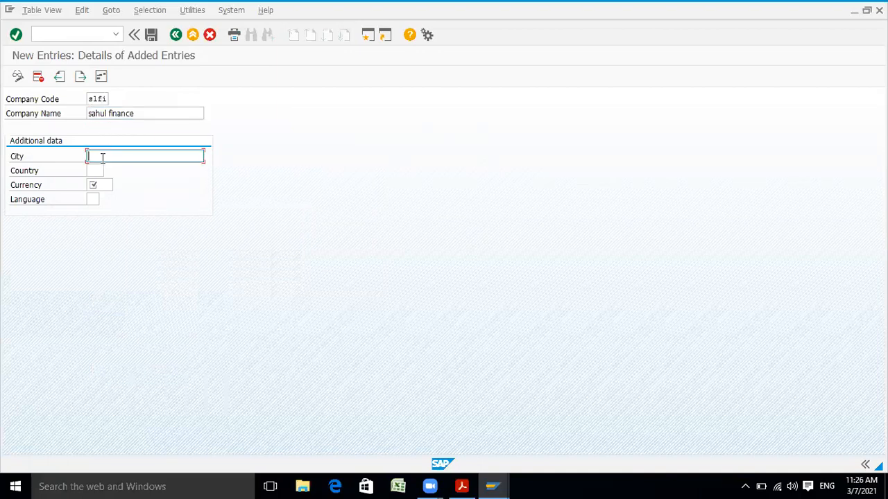
{"action": "type", "text": "n"}
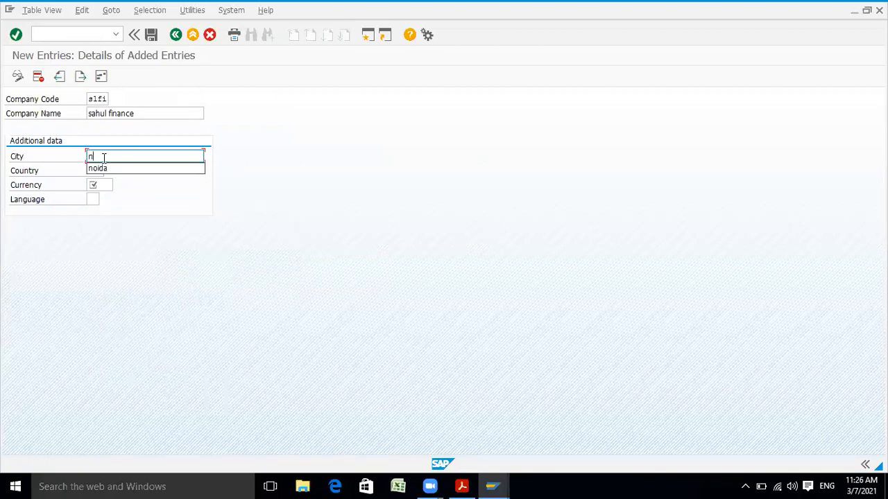
{"action": "type", "text": "oida"}
{"action": "left_click", "coordinate": [102, 171]}
{"action": "type", "text": "in"}
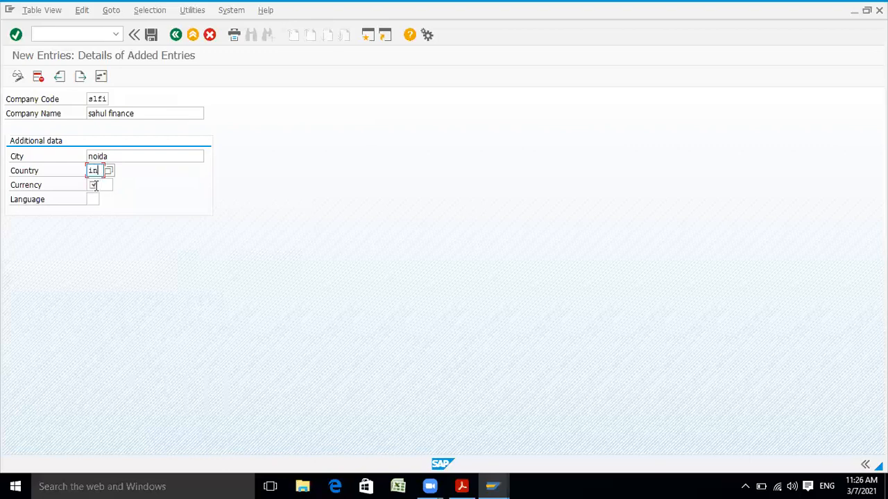
{"action": "left_click", "coordinate": [95, 185]}
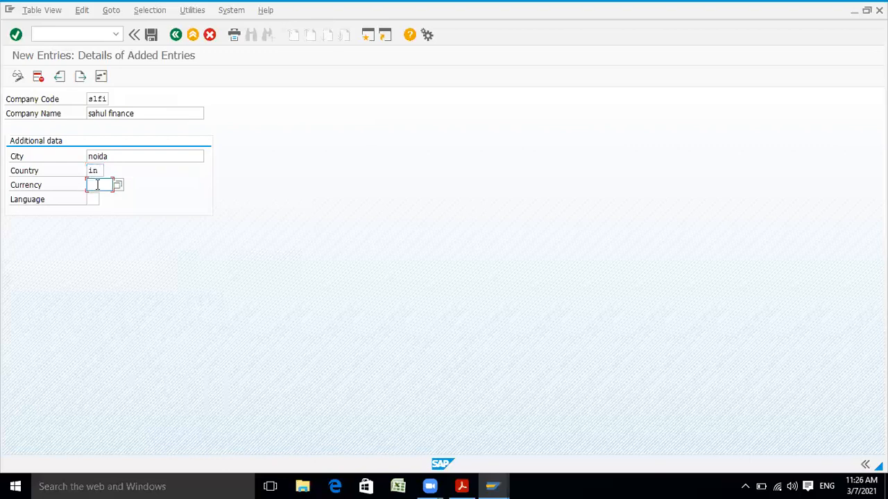
{"action": "type", "text": "inr"}
{"action": "left_click", "coordinate": [94, 199]}
{"action": "type", "text": "en"}
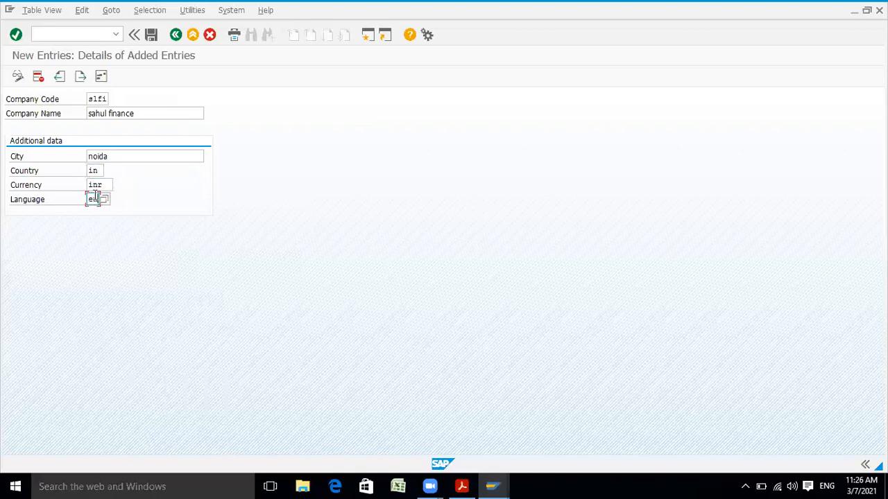
{"action": "left_click", "coordinate": [151, 36]}
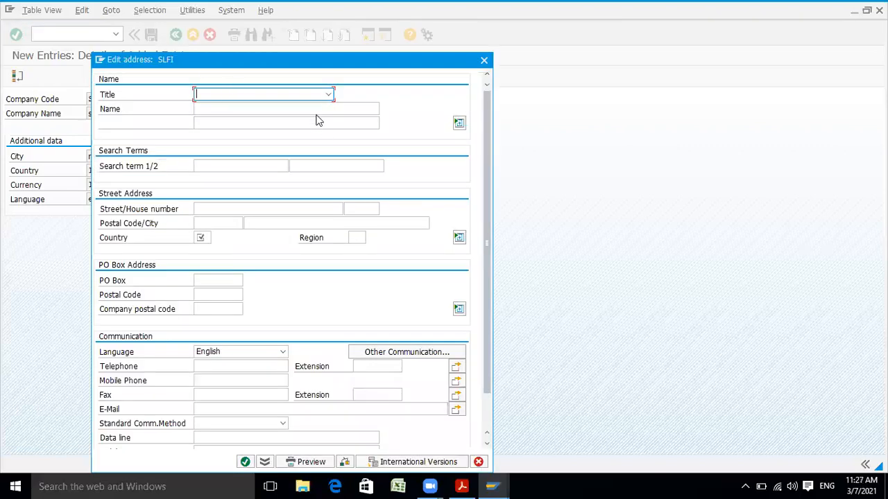
In the address of company code SLFI, set the title to Company and the name to shahul group
{"action": "left_click", "coordinate": [328, 95]}
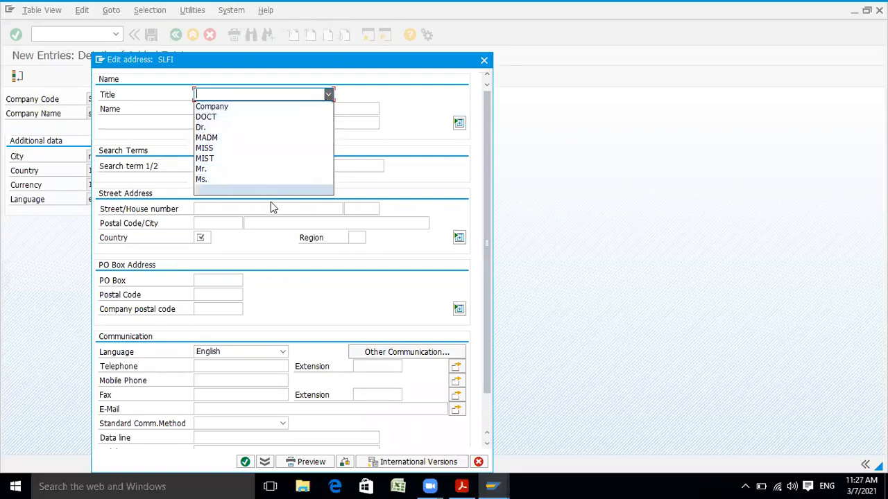
{"action": "left_click", "coordinate": [265, 107]}
{"action": "left_click", "coordinate": [264, 109]}
{"action": "type", "text": "sh"}
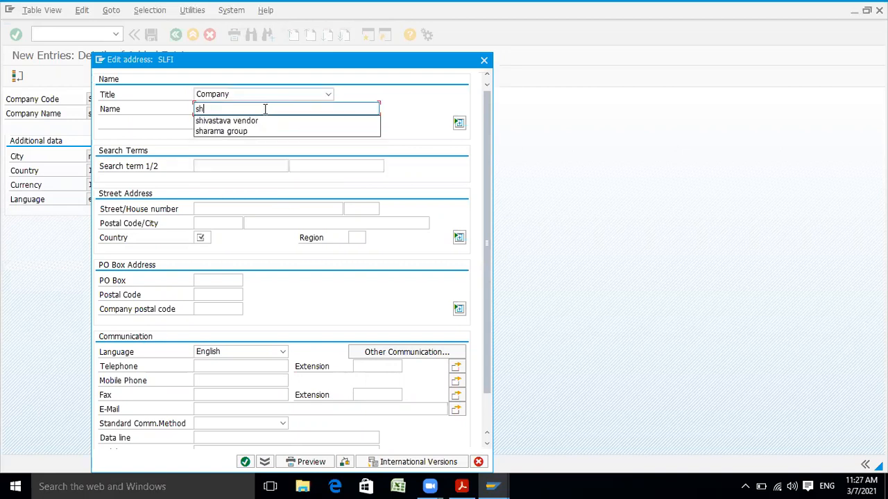
{"action": "type", "text": "ahu"}
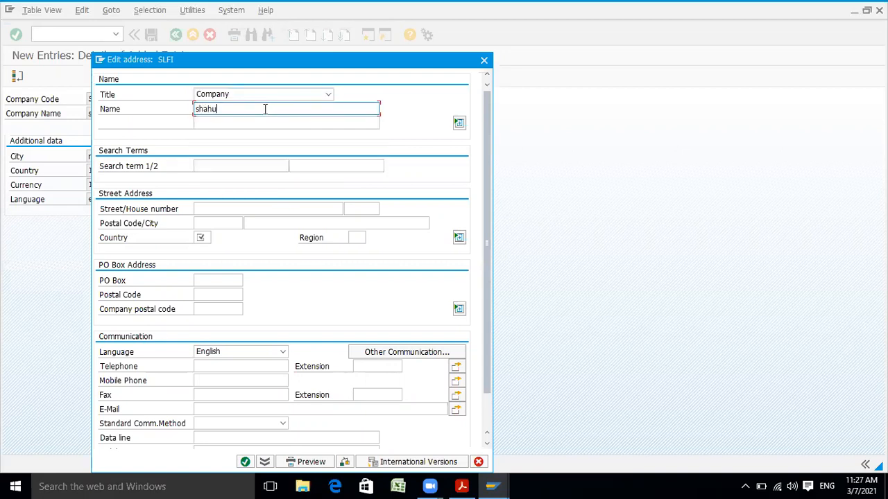
{"action": "type", "text": "l group"}
Move the address dialog clear of the company code data and enter slfi as the first search term
{"action": "left_click", "coordinate": [226, 170]}
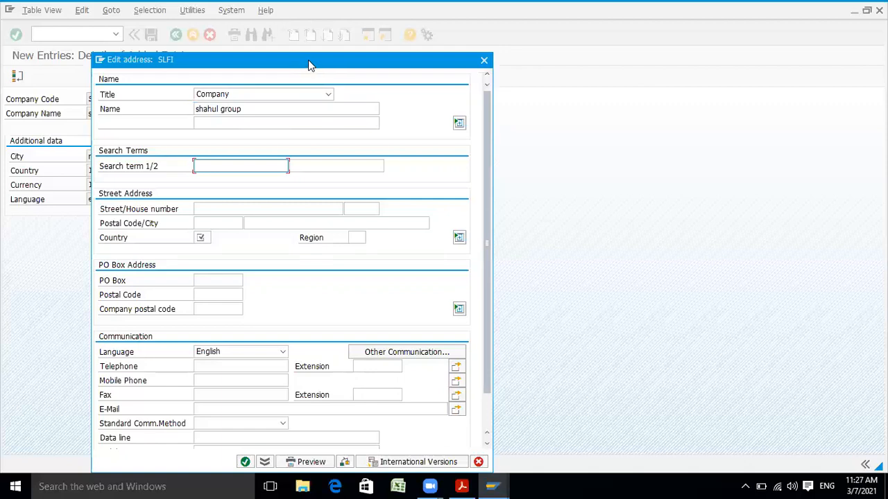
{"action": "left_click_drag", "start_coordinate": [311, 62], "coordinate": [442, 54]}
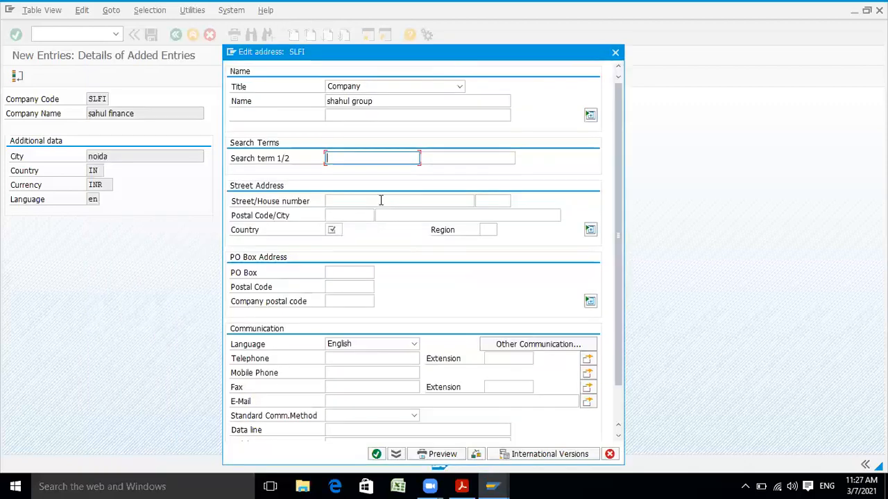
{"action": "type", "text": "s"}
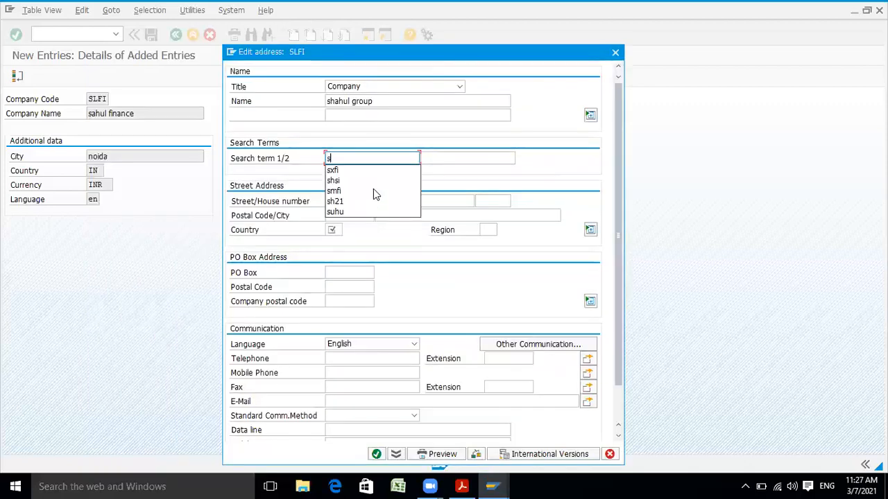
{"action": "type", "text": "lfi"}
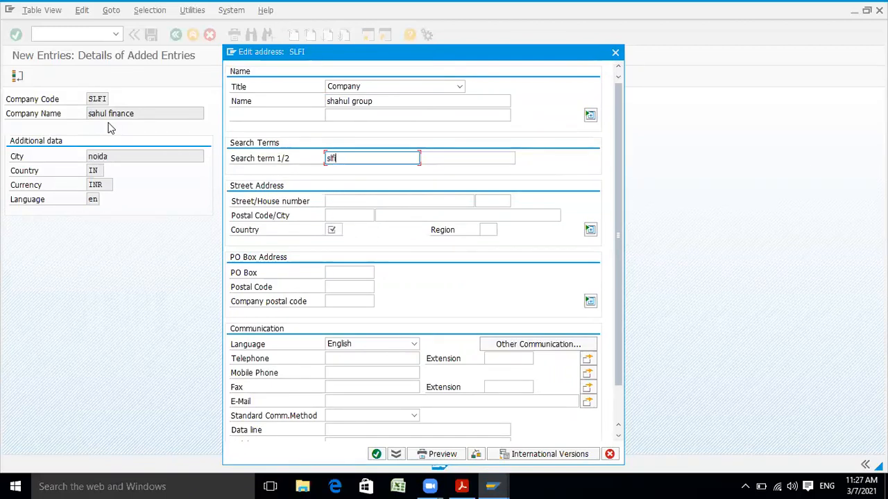
Fill in the street address with the street number and postal code, country in and region 30
{"action": "left_click", "coordinate": [334, 200]}
{"action": "type", "text": "22"}
{"action": "left_click", "coordinate": [332, 214]}
{"action": "type", "text": "222"}
{"action": "left_click", "coordinate": [338, 227]}
{"action": "left_click", "coordinate": [339, 229]}
{"action": "type", "text": "c"}
{"action": "key", "text": "BackSpace"}
{"action": "type", "text": "in"}
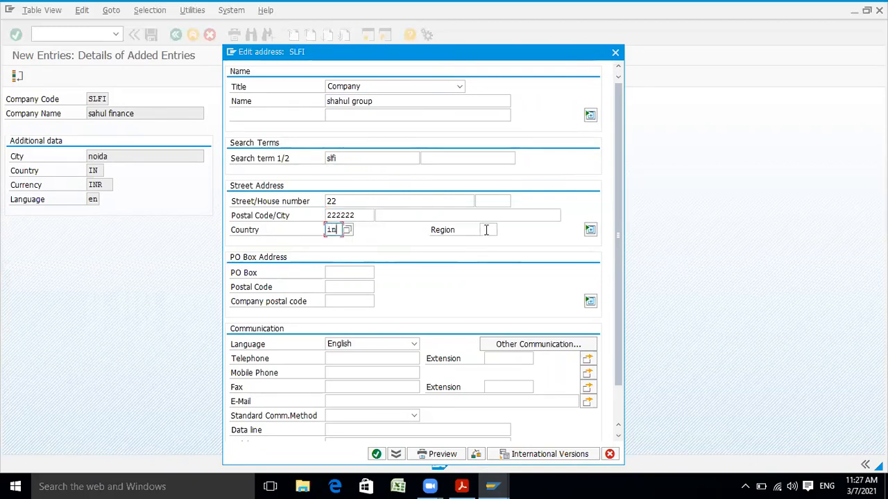
{"action": "left_click", "coordinate": [486, 229]}
{"action": "type", "text": "30"}
Fill in the PO box number and its postal code in the PO box address
{"action": "left_click", "coordinate": [350, 270]}
{"action": "type", "text": "44"}
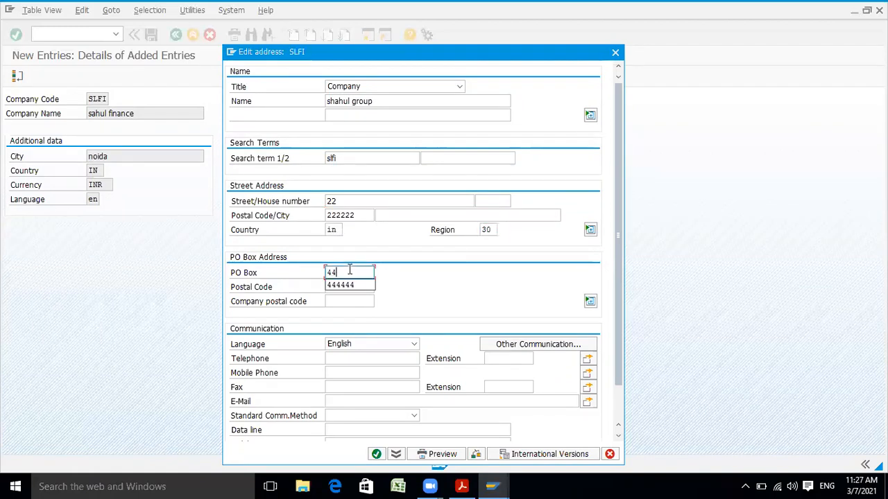
{"action": "left_click", "coordinate": [347, 286]}
{"action": "type", "text": "4"}
{"action": "left_click", "coordinate": [347, 298]}
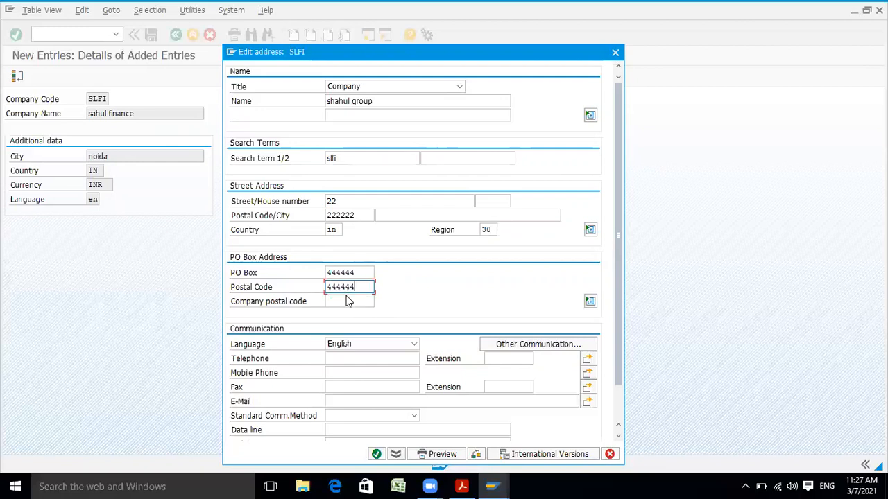
Enter the telephone and mobile phone numbers in the SLFI address and save it to the proposed customizing request
{"action": "left_click", "coordinate": [370, 362]}
{"action": "type", "text": "99"}
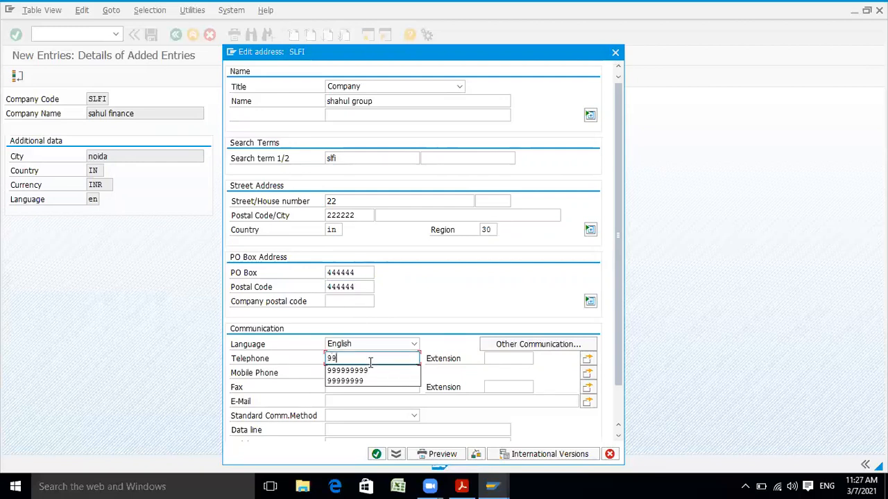
{"action": "left_click", "coordinate": [370, 368]}
{"action": "type", "text": "99"}
{"action": "left_click", "coordinate": [371, 384]}
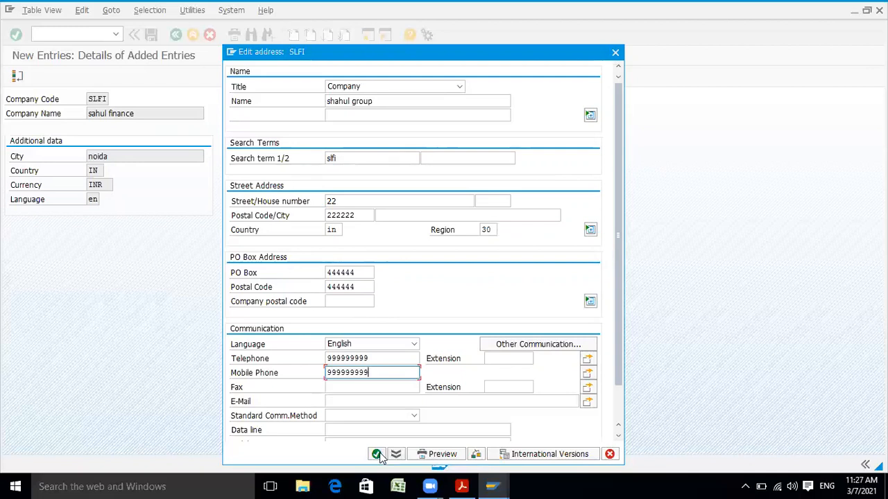
{"action": "left_click", "coordinate": [376, 455]}
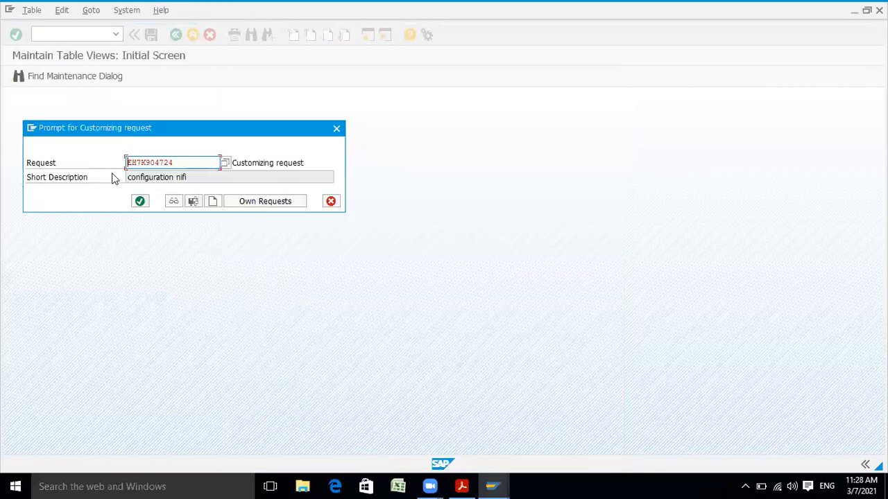
{"action": "left_click", "coordinate": [141, 205]}
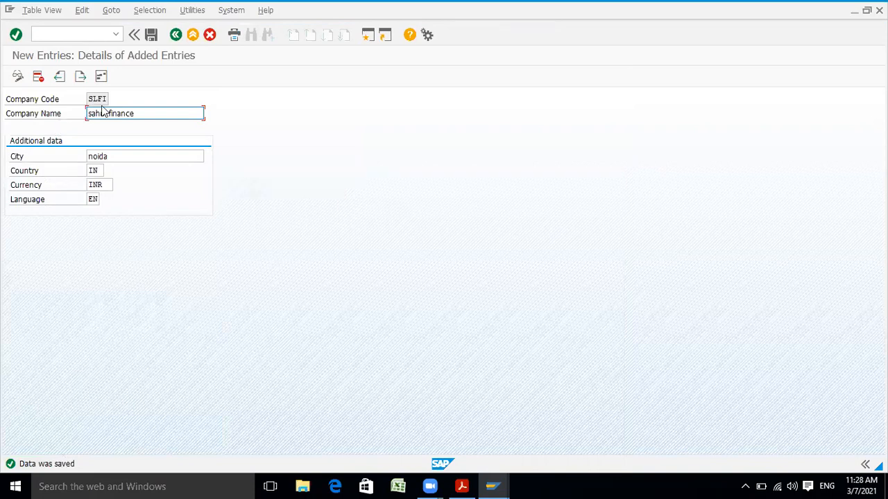
Open the assignment of company codes to companies with transaction /nox16
{"action": "left_click", "coordinate": [83, 32]}
{"action": "type", "text": "/"}
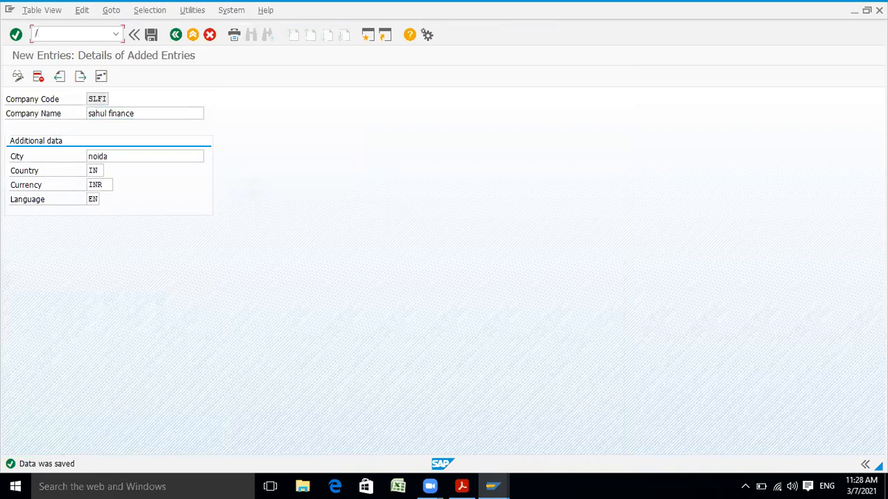
{"action": "type", "text": "ox"}
{"action": "key", "text": "BackSpace"}
{"action": "key", "text": "BackSpace"}
{"action": "type", "text": "nox16"}
{"action": "key", "text": "Return"}
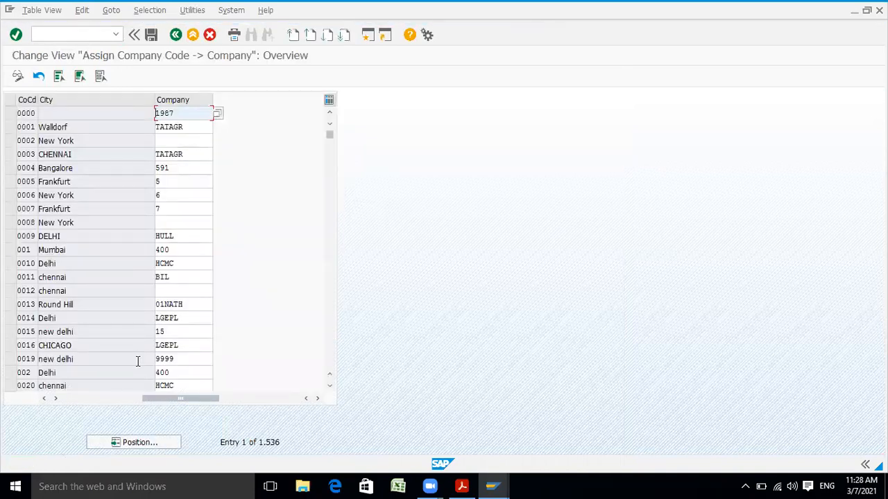
Locate company code slfi, assign it to company sl21 and save to the proposed customizing request
{"action": "left_click", "coordinate": [153, 444]}
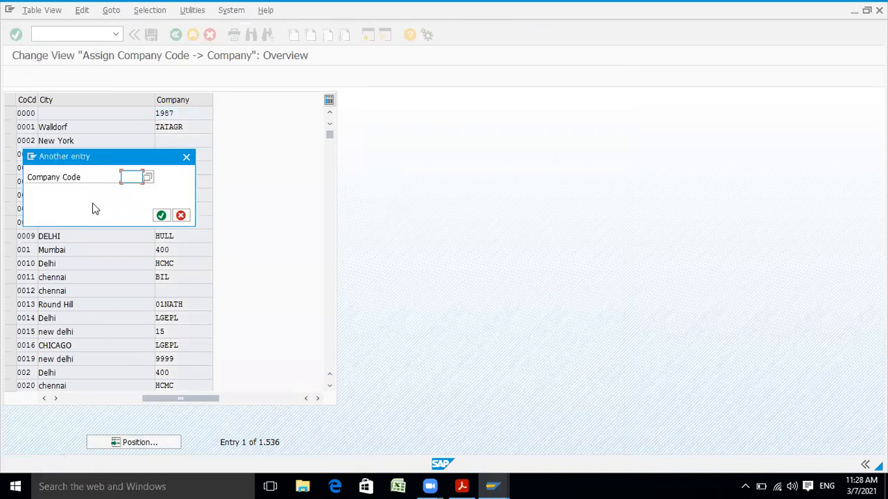
{"action": "type", "text": "slfi"}
{"action": "key", "text": "Return"}
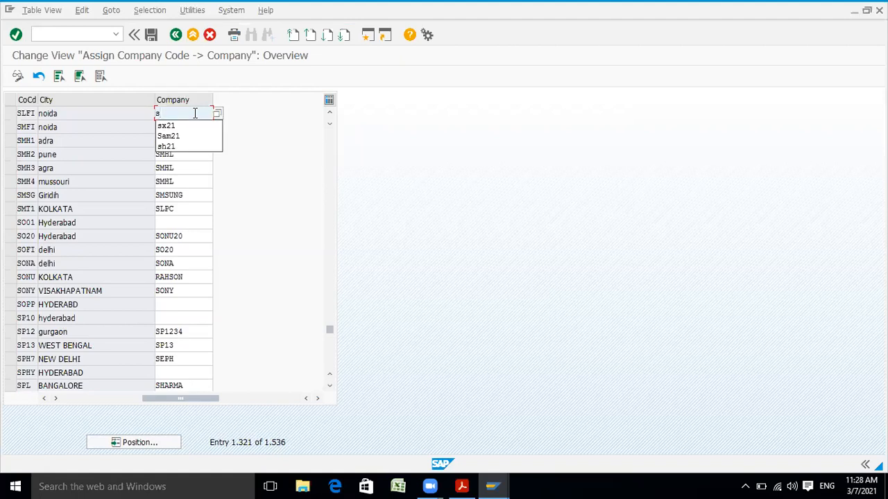
{"action": "type", "text": "121"}
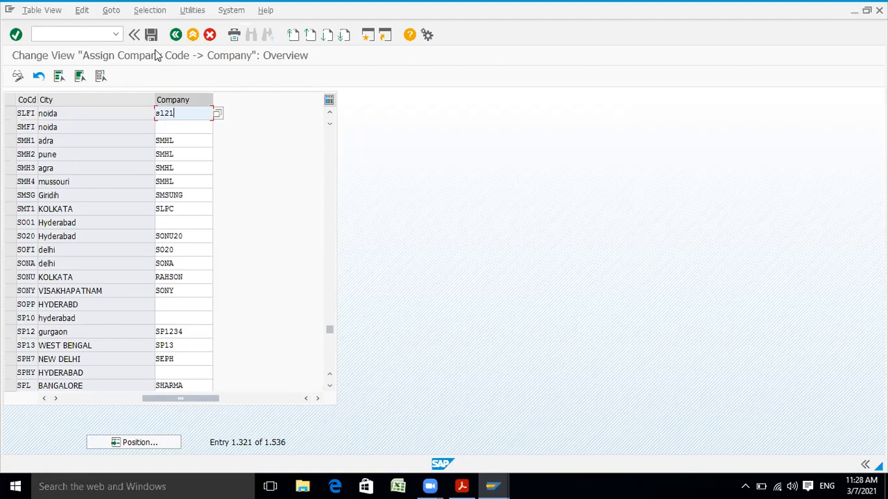
{"action": "left_click", "coordinate": [154, 35]}
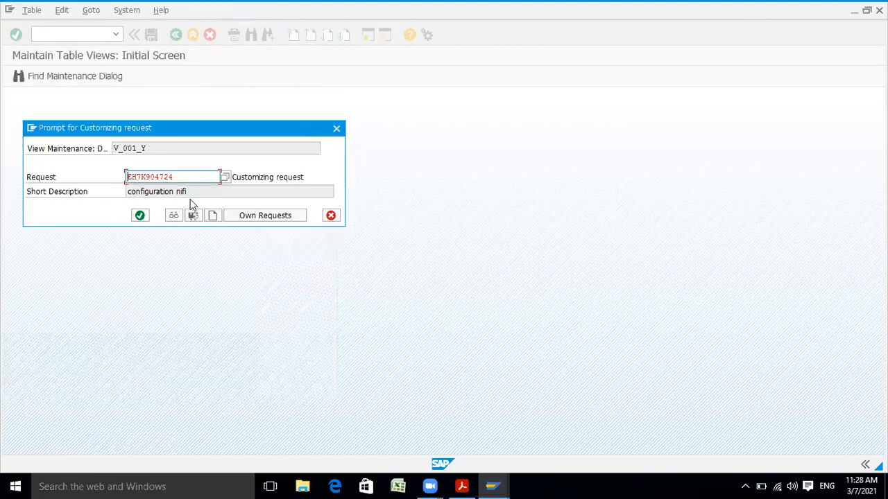
{"action": "left_click", "coordinate": [140, 217]}
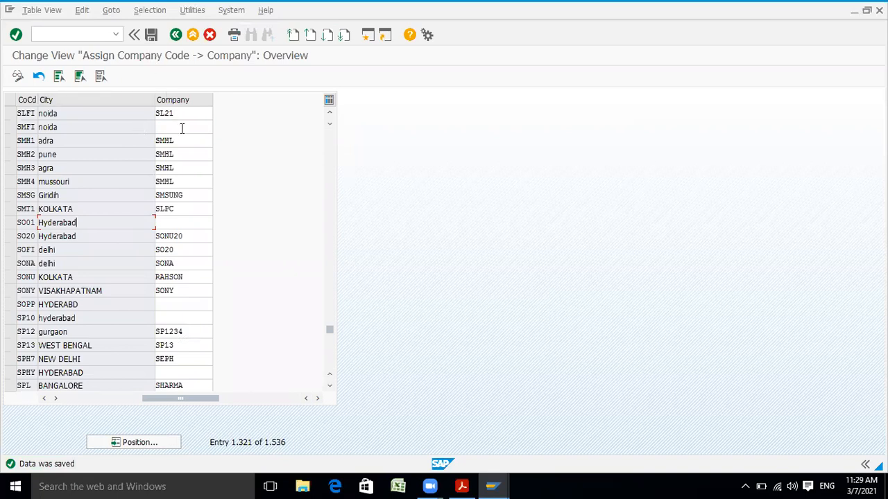
Return to SAP Easy Access and minimize the SAP session and SAP Logon windows
{"action": "left_click", "coordinate": [176, 35]}
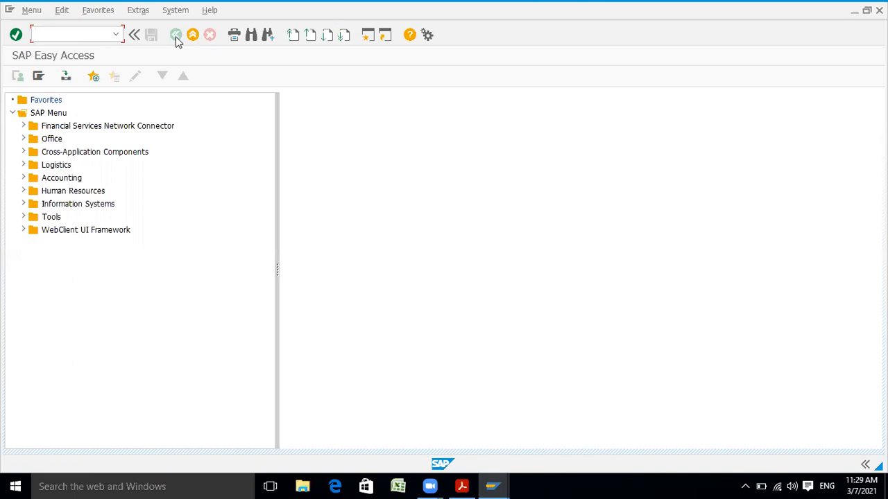
{"action": "left_click", "coordinate": [853, 11]}
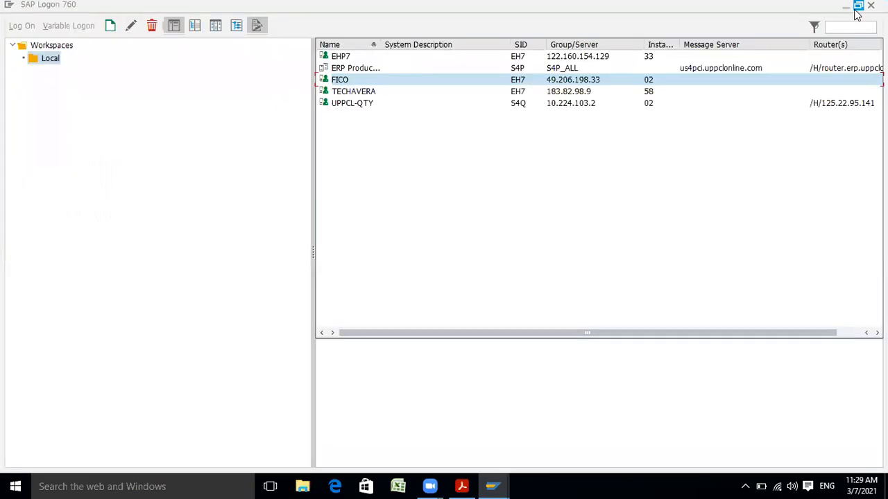
{"action": "left_click", "coordinate": [846, 7]}
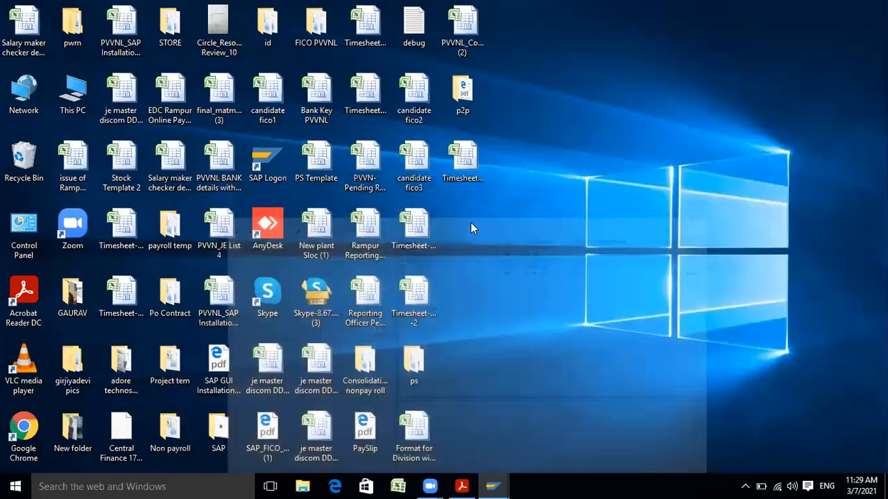
Switch to SAP_FICO_Configurations (1).pdf in Adobe Acrobat Reader and search it for ox15
{"action": "left_click", "coordinate": [459, 484]}
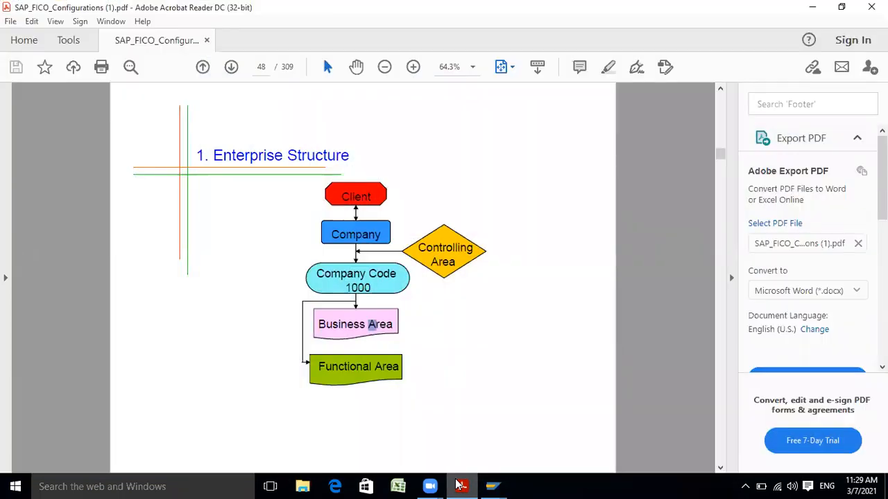
{"action": "key", "text": "ctrl+f"}
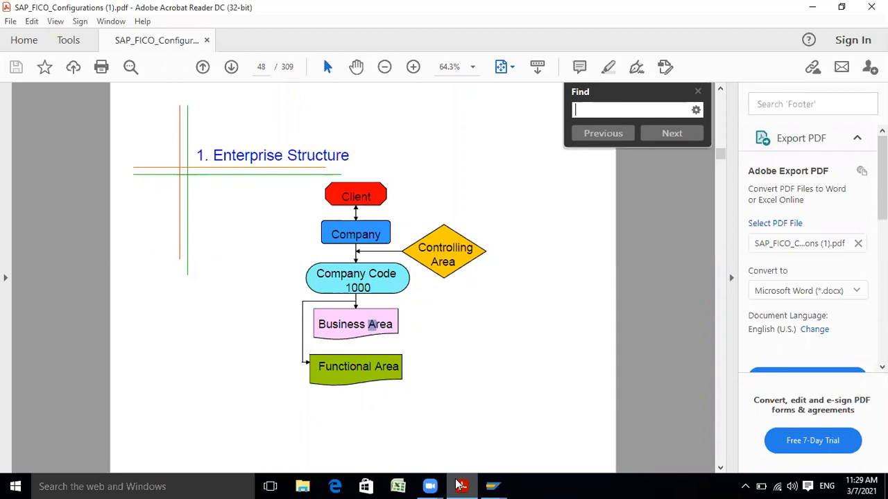
{"action": "type", "text": "ox"}
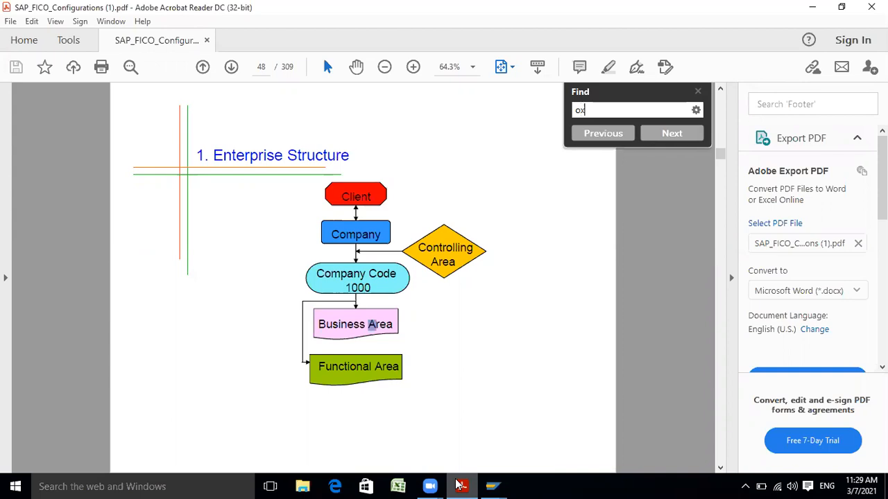
{"action": "type", "text": "15"}
{"action": "key", "text": "Return"}
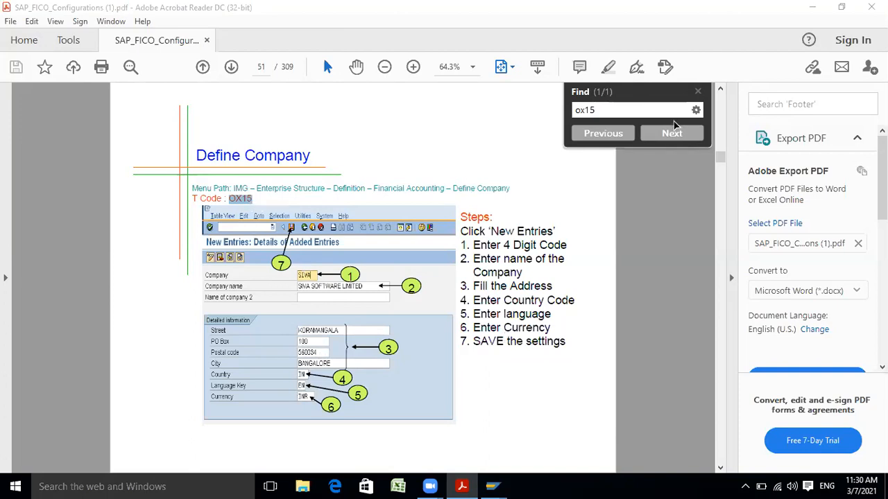
Search the PDF for ox02 and close the search
{"action": "left_click", "coordinate": [644, 108]}
{"action": "key", "text": "BackSpace"}
{"action": "type", "text": "ox02"}
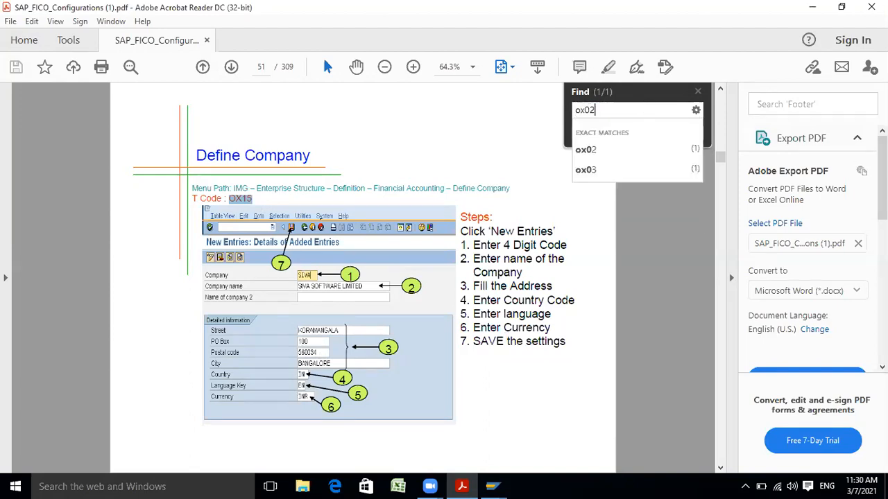
{"action": "key", "text": "Return"}
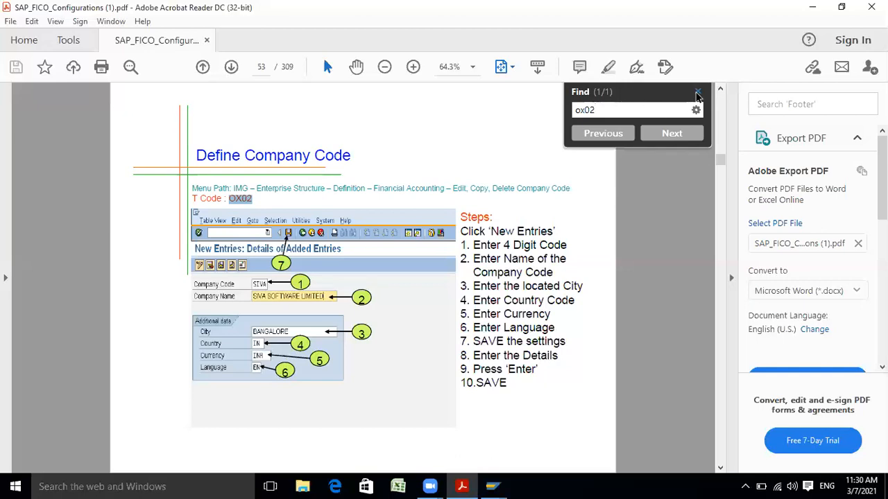
{"action": "left_click", "coordinate": [698, 92]}
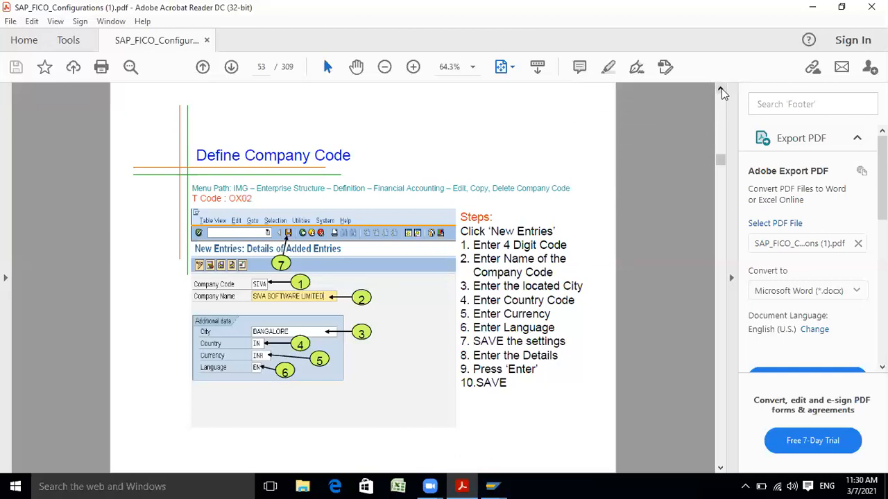
Review the procedures for defining a company, defining a company code and assigning the company code to the company on pages 51 to 54
{"action": "left_click", "coordinate": [722, 92]}
{"action": "left_click", "coordinate": [722, 92]}
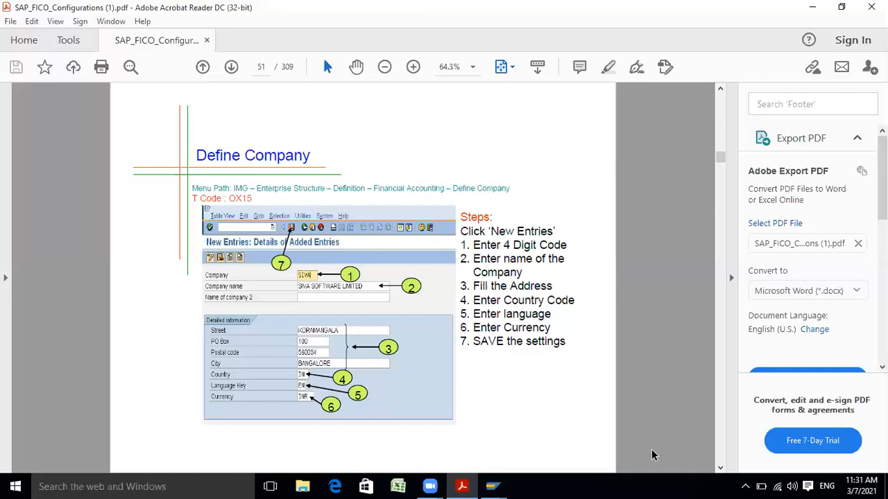
{"action": "left_click", "coordinate": [719, 469]}
{"action": "left_click", "coordinate": [719, 468]}
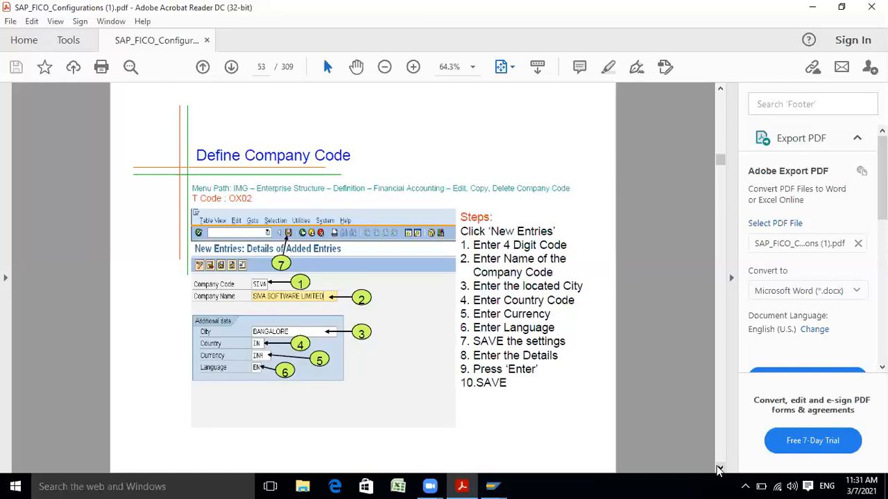
{"action": "left_click", "coordinate": [719, 469]}
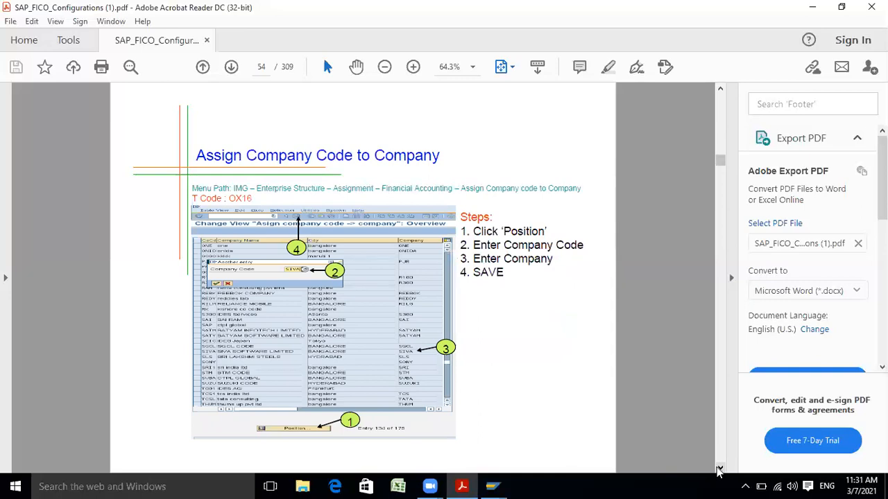
{"action": "left_click", "coordinate": [721, 93]}
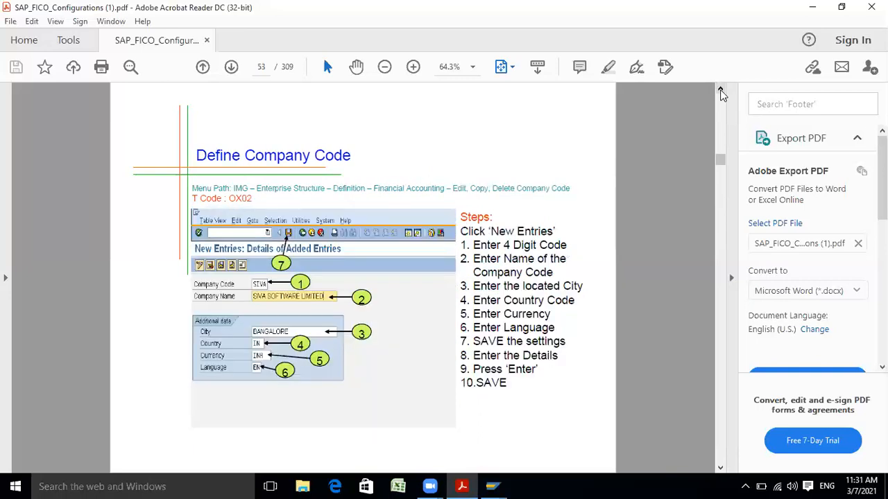
{"action": "left_click", "coordinate": [720, 92]}
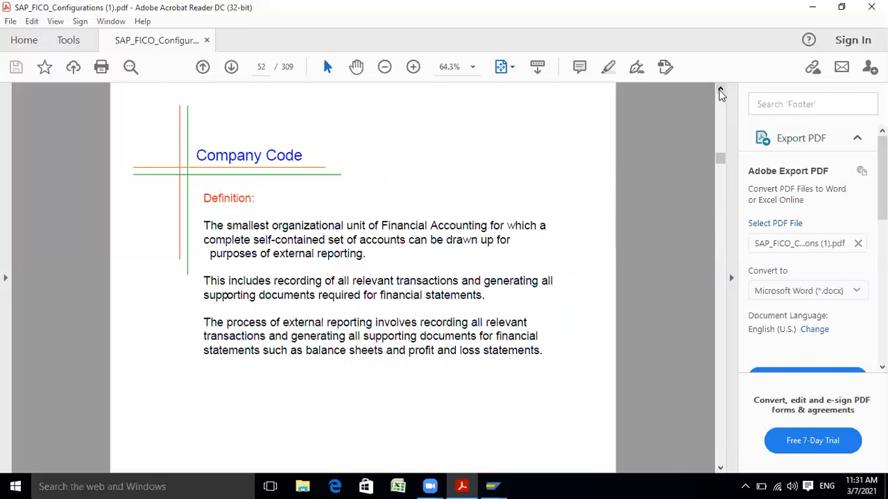
{"action": "left_click", "coordinate": [720, 92]}
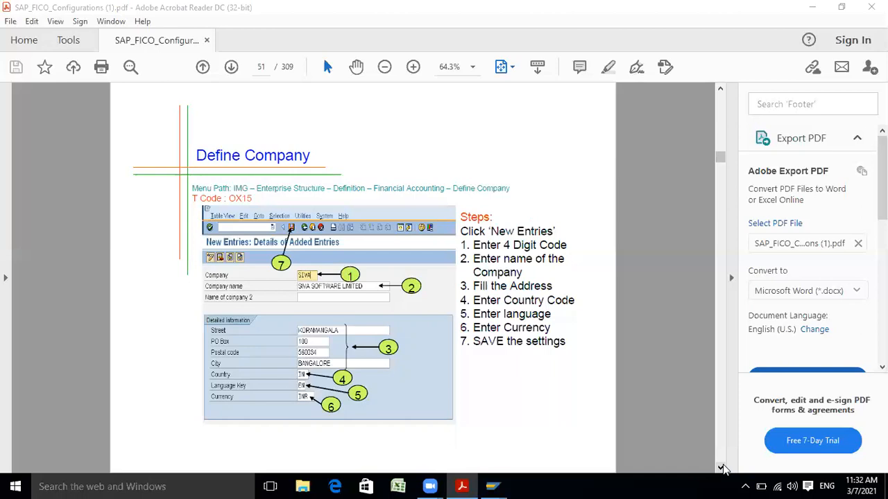
{"action": "left_click", "coordinate": [720, 469]}
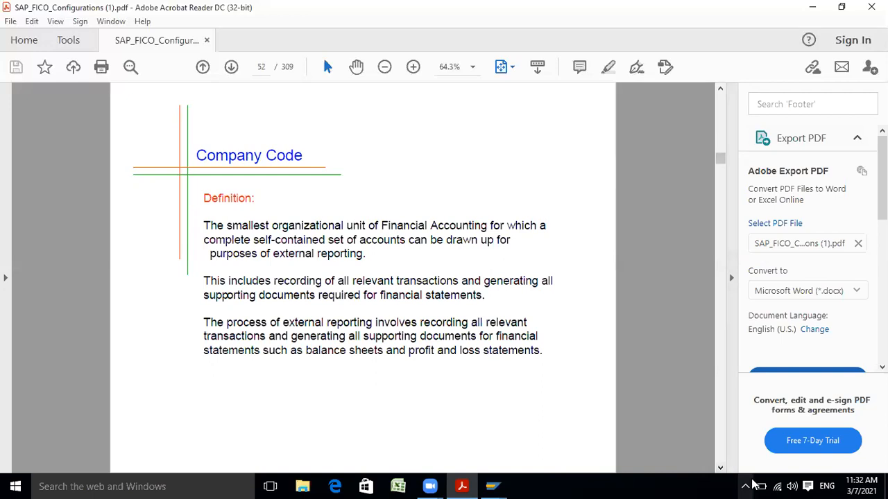
{"action": "left_click", "coordinate": [721, 469]}
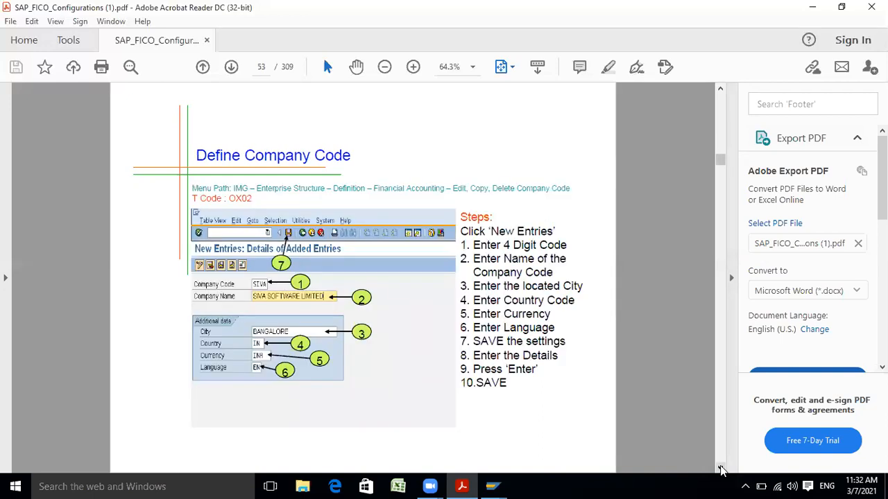
{"action": "left_click", "coordinate": [721, 469]}
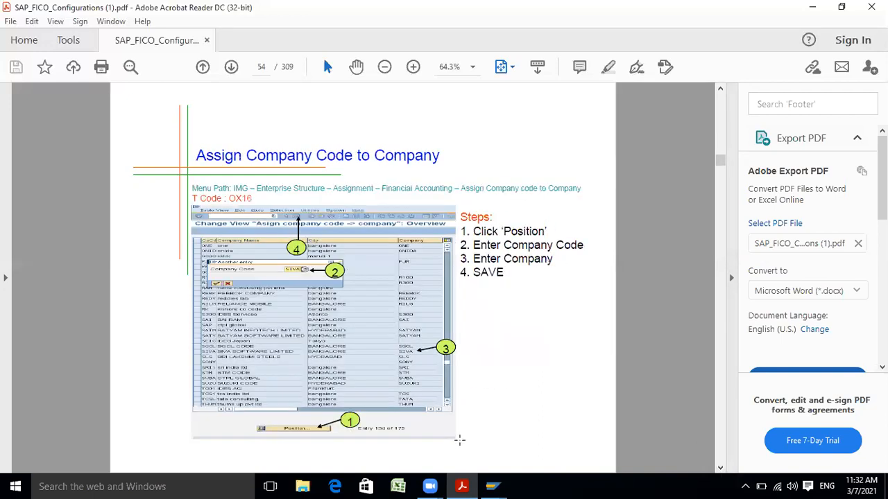
{"action": "left_click", "coordinate": [721, 91]}
{"action": "left_click", "coordinate": [722, 91]}
{"action": "left_click", "coordinate": [722, 91]}
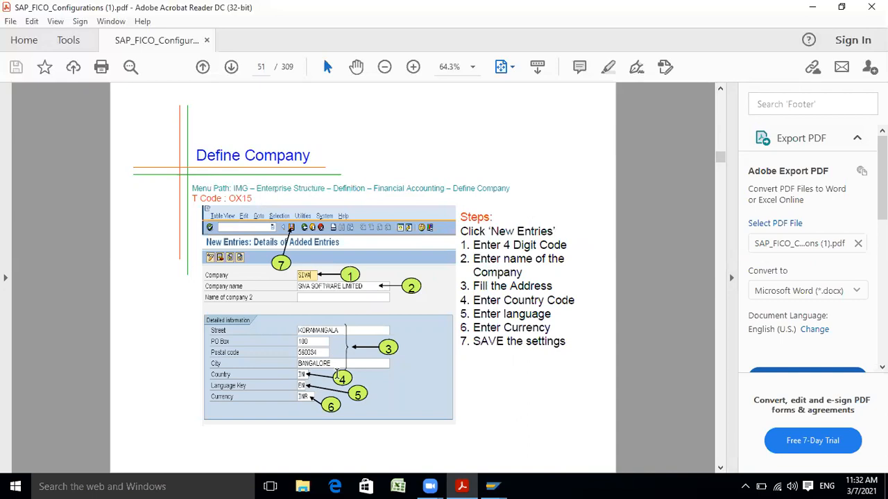
{"action": "left_click", "coordinate": [720, 470]}
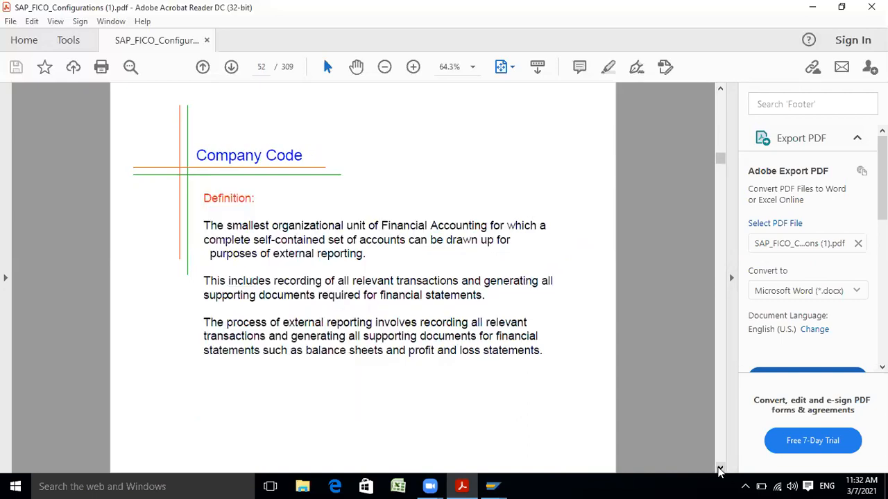
{"action": "left_click", "coordinate": [720, 469]}
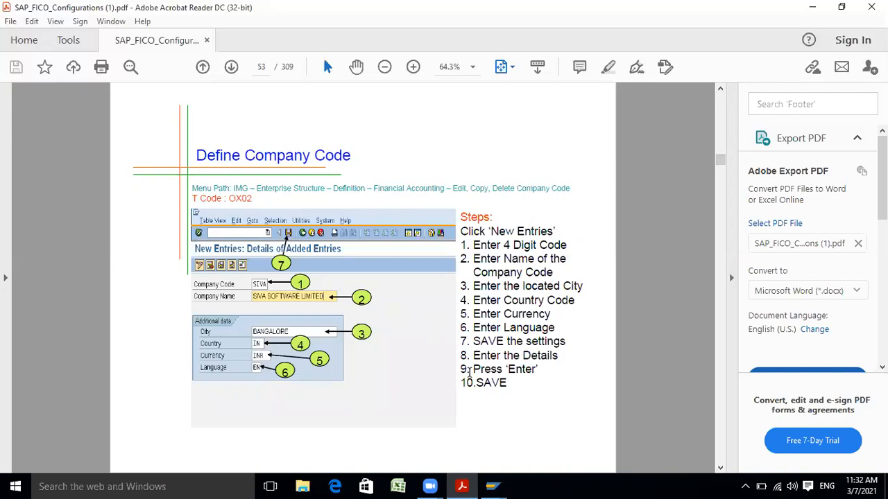
{"action": "left_click", "coordinate": [722, 469]}
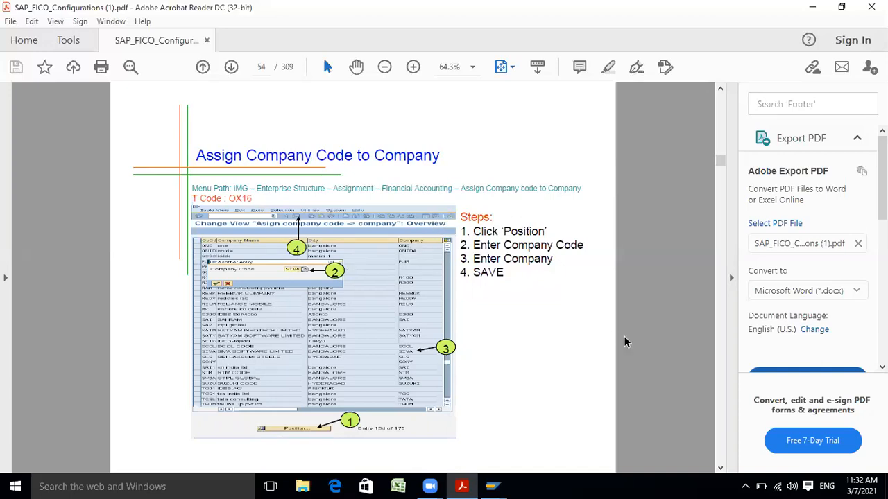
Go through the Define Company, Define Company Code and Assign Company Code pages, selecting the digits of transaction codes OX15, OX02 and OX16
{"action": "left_click", "coordinate": [720, 90]}
{"action": "left_click", "coordinate": [720, 89]}
{"action": "left_click", "coordinate": [720, 91]}
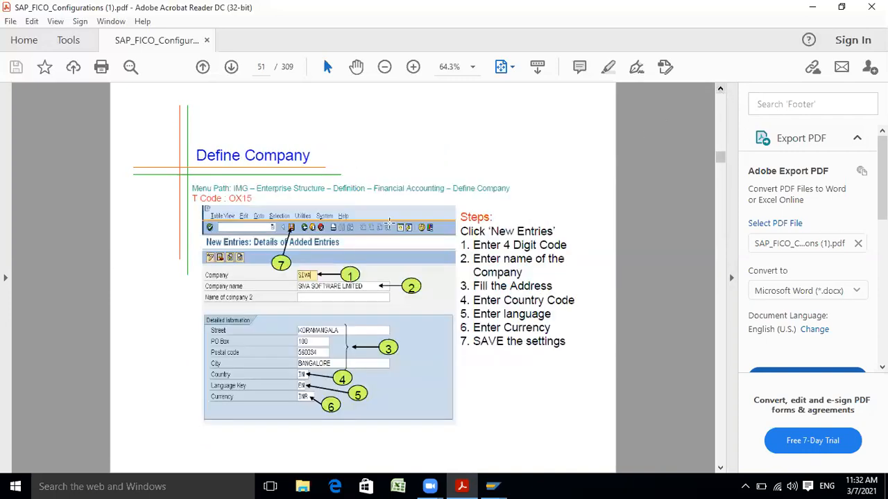
{"action": "left_click_drag", "start_coordinate": [248, 199], "coordinate": [255, 199]}
{"action": "left_click", "coordinate": [719, 469]}
{"action": "left_click", "coordinate": [719, 469]}
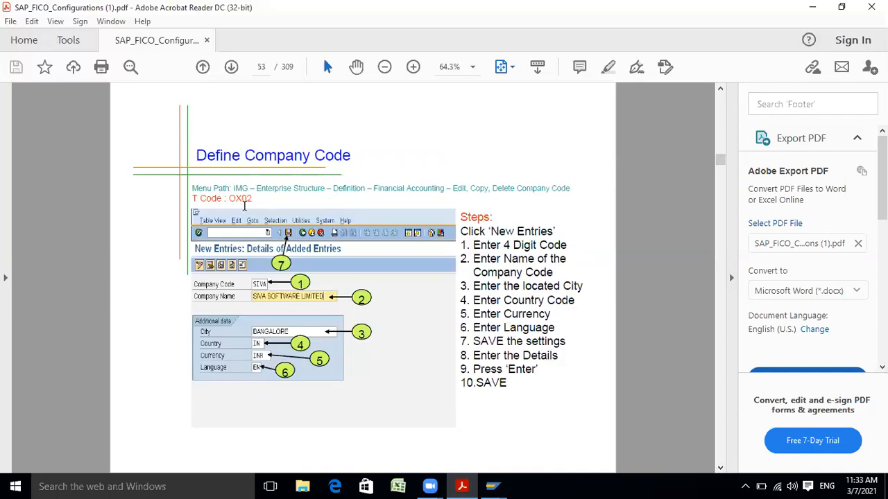
{"action": "left_click_drag", "start_coordinate": [246, 199], "coordinate": [251, 199]}
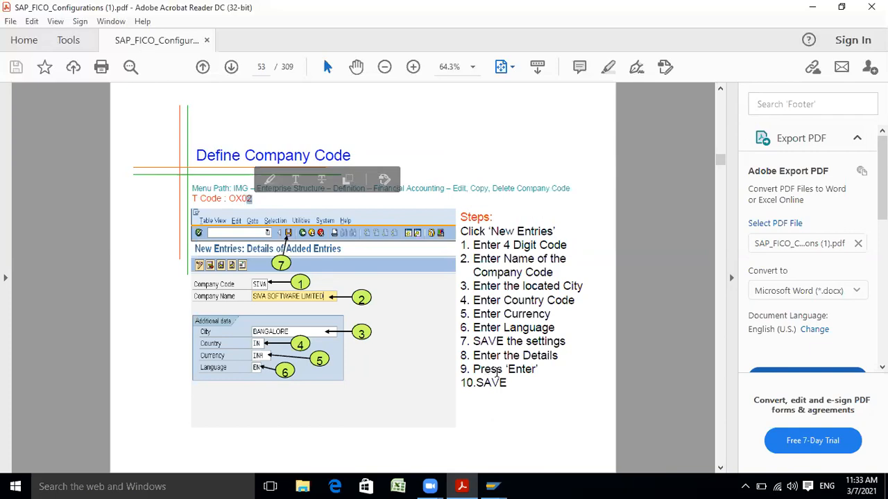
{"action": "left_click", "coordinate": [719, 469]}
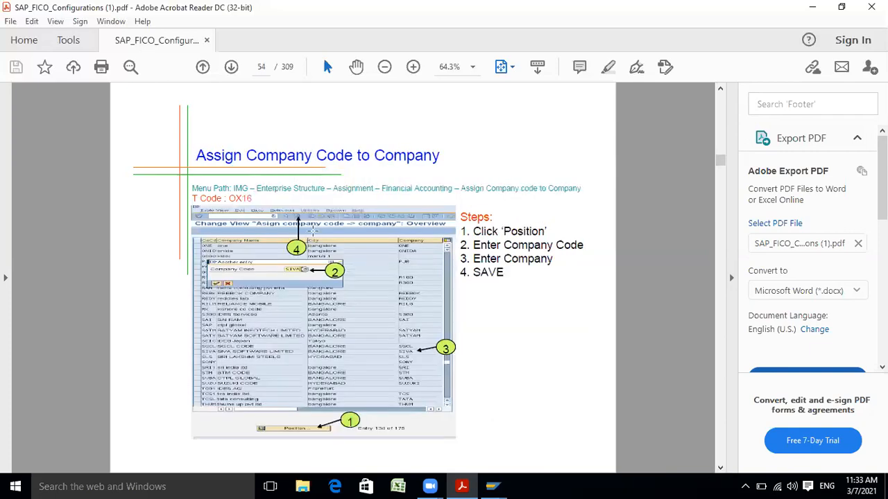
{"action": "left_click_drag", "start_coordinate": [240, 198], "coordinate": [255, 201]}
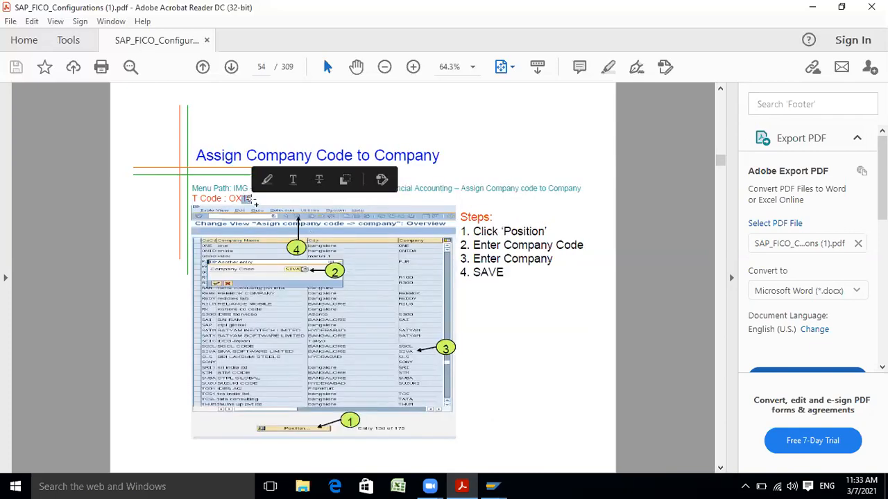